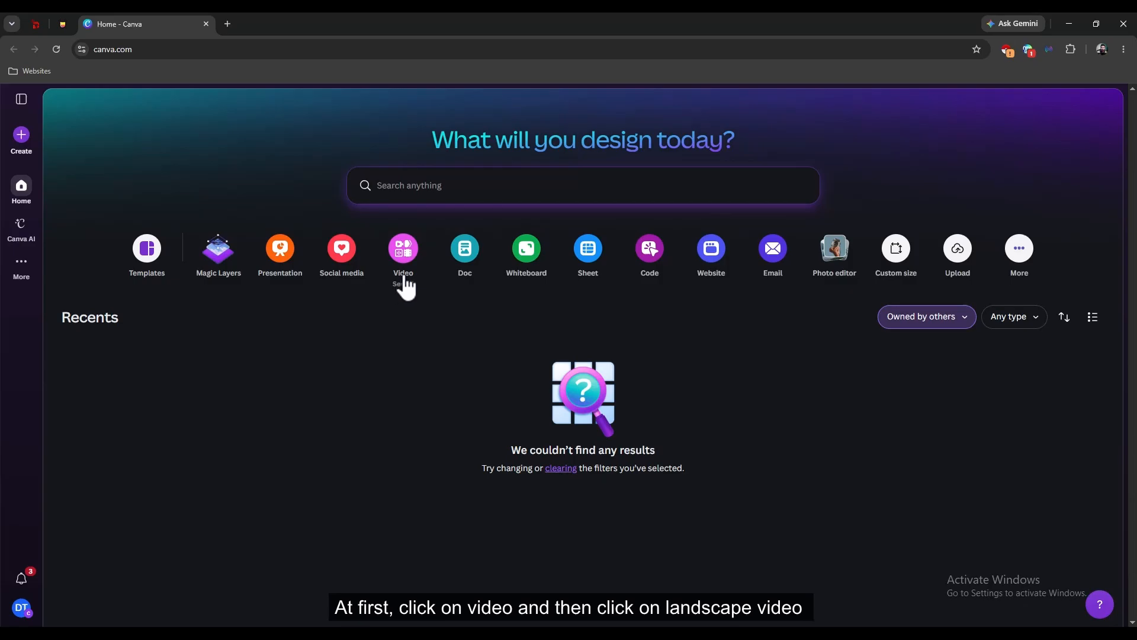
Create a new landscape video design and add the recently used beach clip as its background
{"action": "left_click", "coordinate": [404, 273]}
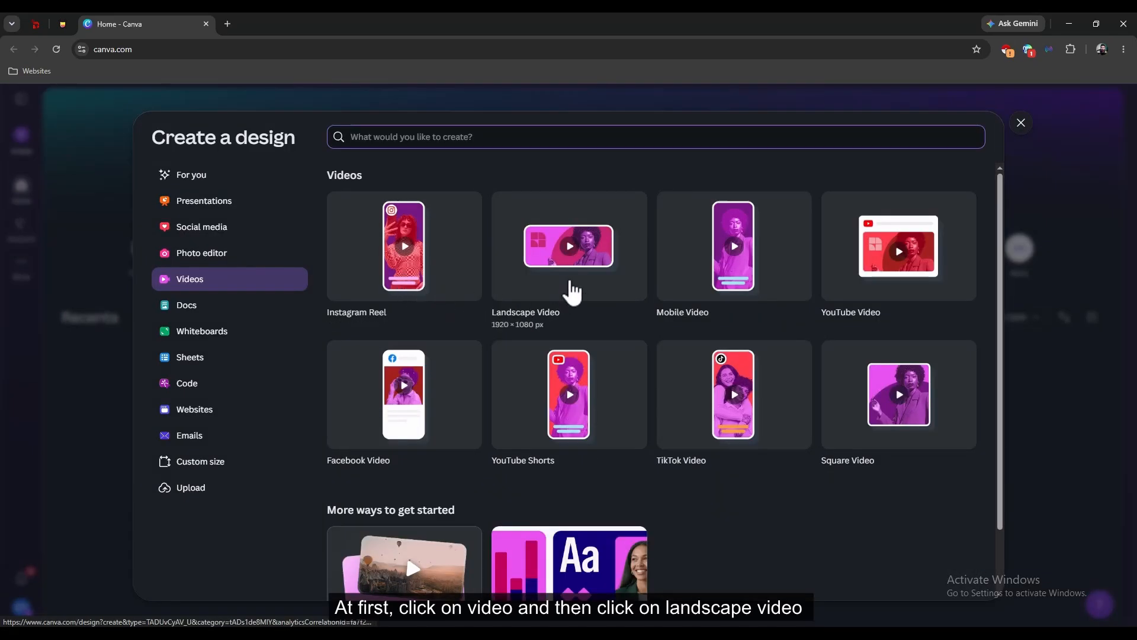
{"action": "left_click", "coordinate": [573, 276]}
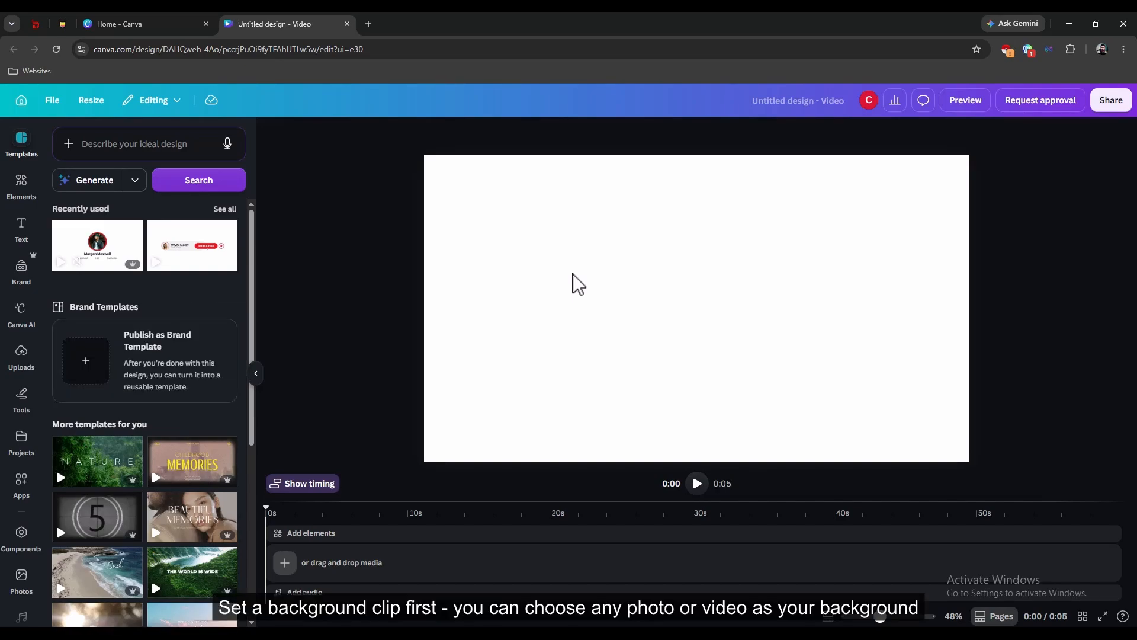
{"action": "left_click", "coordinate": [25, 195]}
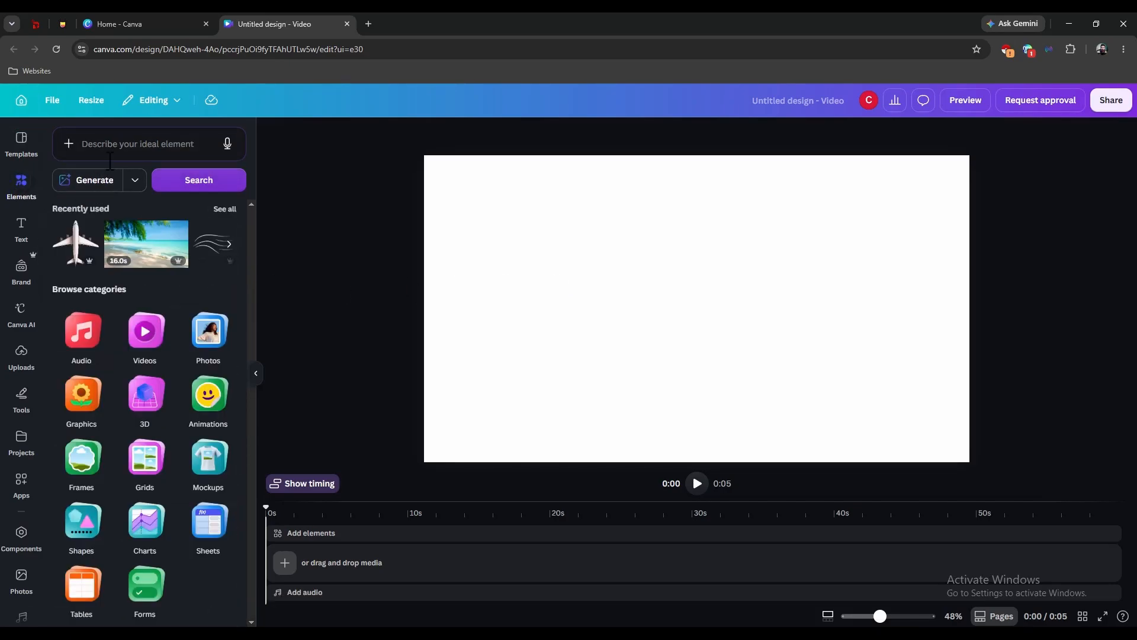
{"action": "left_click", "coordinate": [159, 253]}
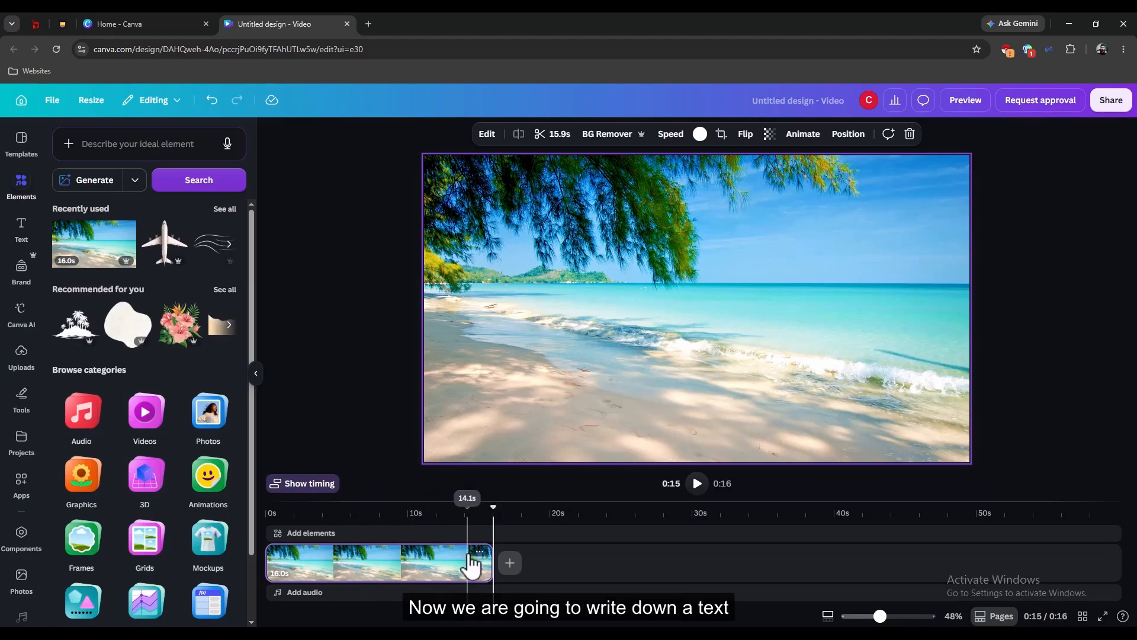
Add a title text reading MIAMI over the beach clip
{"action": "left_click", "coordinate": [21, 230]}
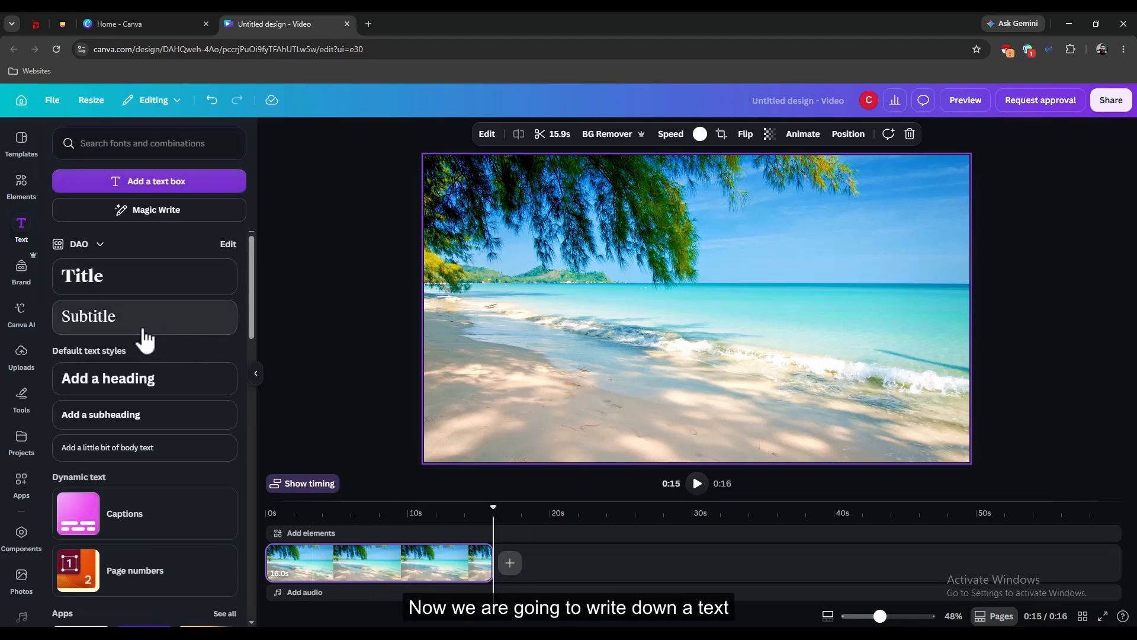
{"action": "left_click", "coordinate": [119, 276]}
{"action": "type", "text": "MIAMI"}
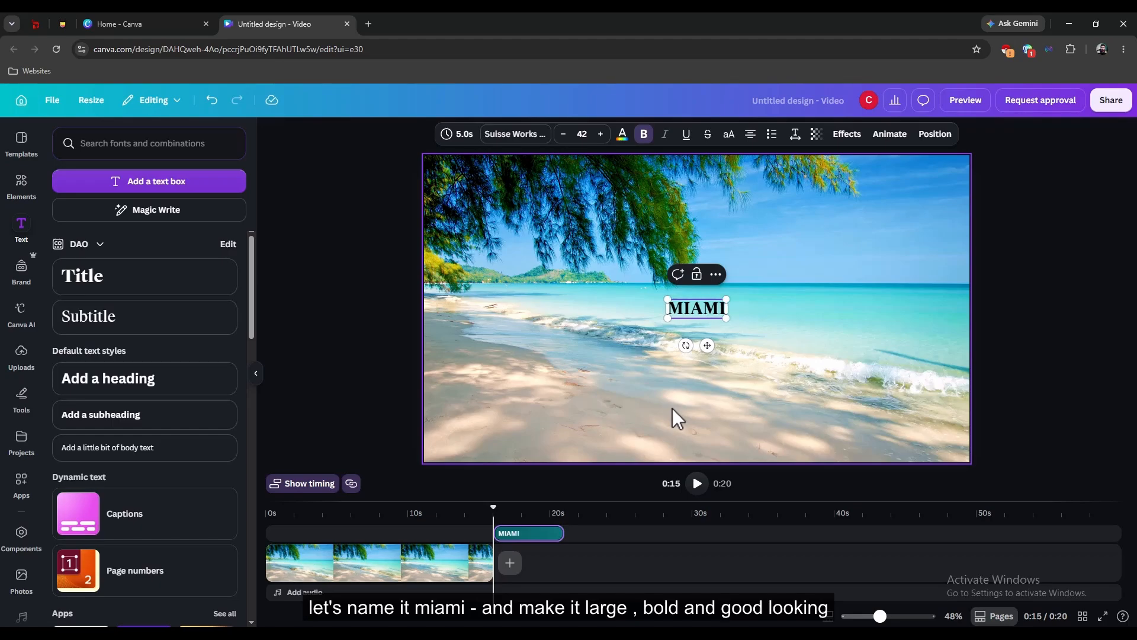
Format the MIAMI text in white with the Impact font at size 400
{"action": "left_click", "coordinate": [693, 324]}
{"action": "left_click", "coordinate": [696, 308]}
{"action": "left_click", "coordinate": [622, 133]}
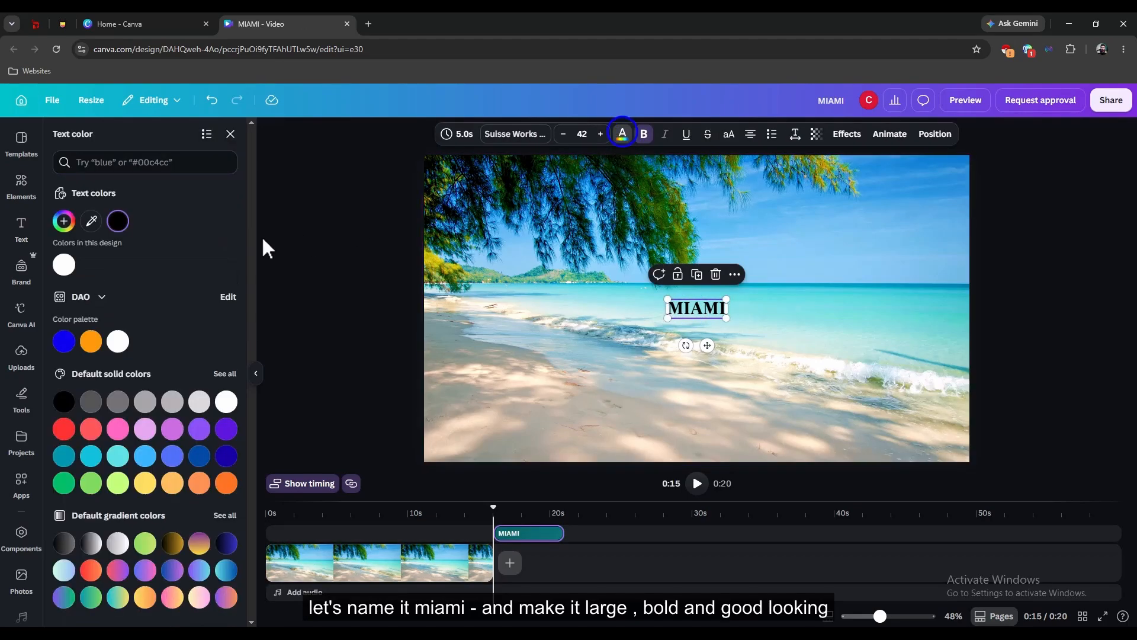
{"action": "left_click", "coordinate": [118, 340]}
{"action": "left_click", "coordinate": [513, 136]}
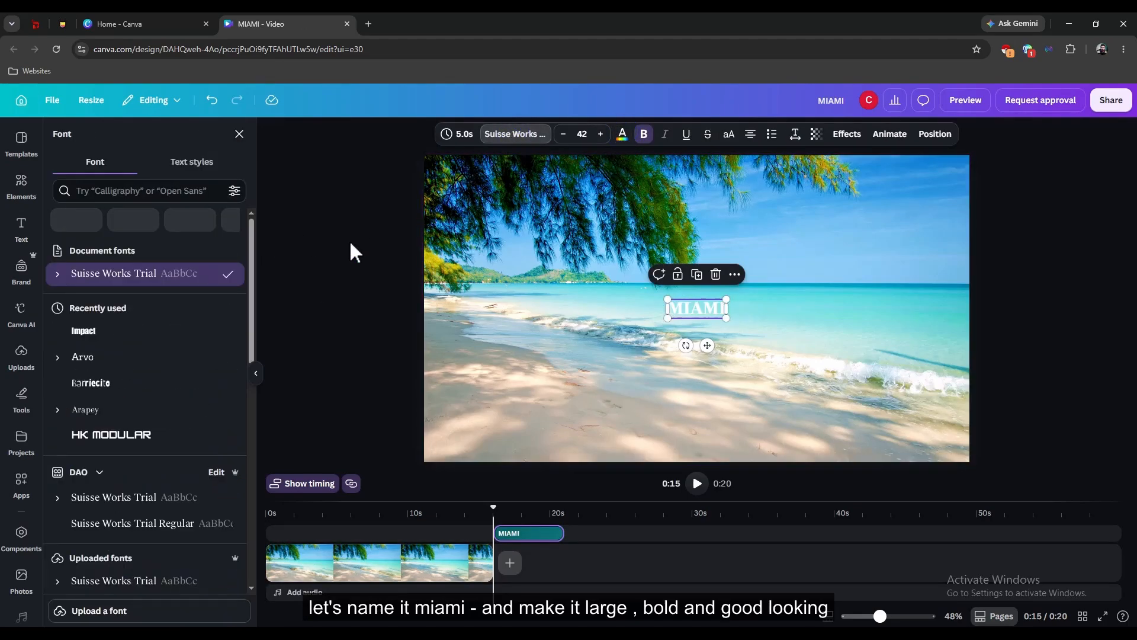
{"action": "left_click", "coordinate": [134, 339]}
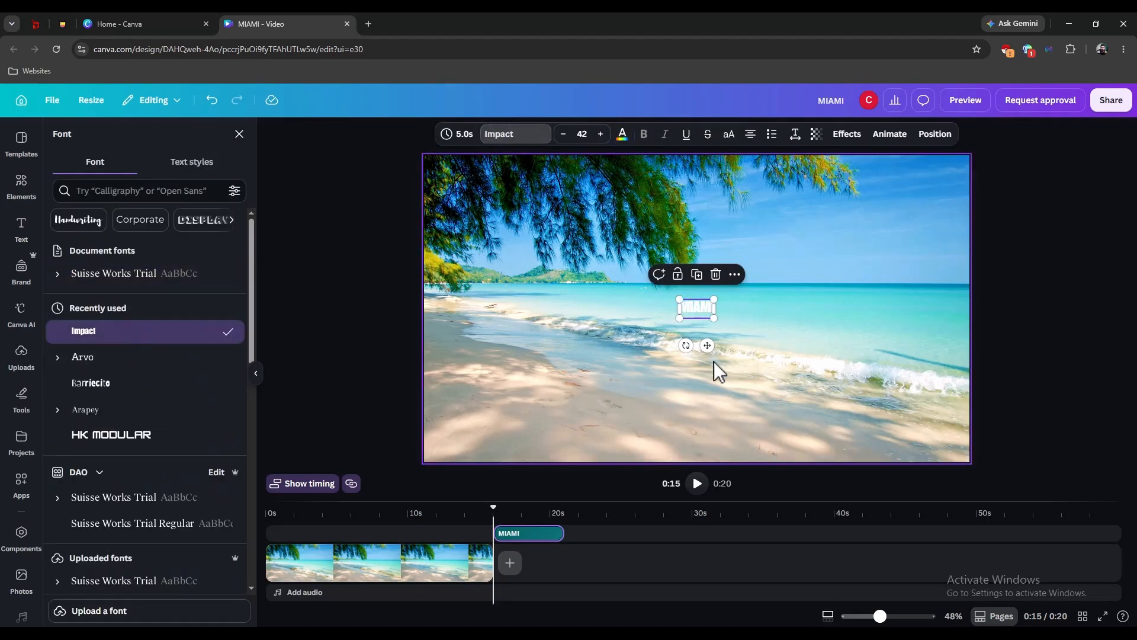
{"action": "left_click", "coordinate": [583, 133]}
{"action": "key", "text": "Return"}
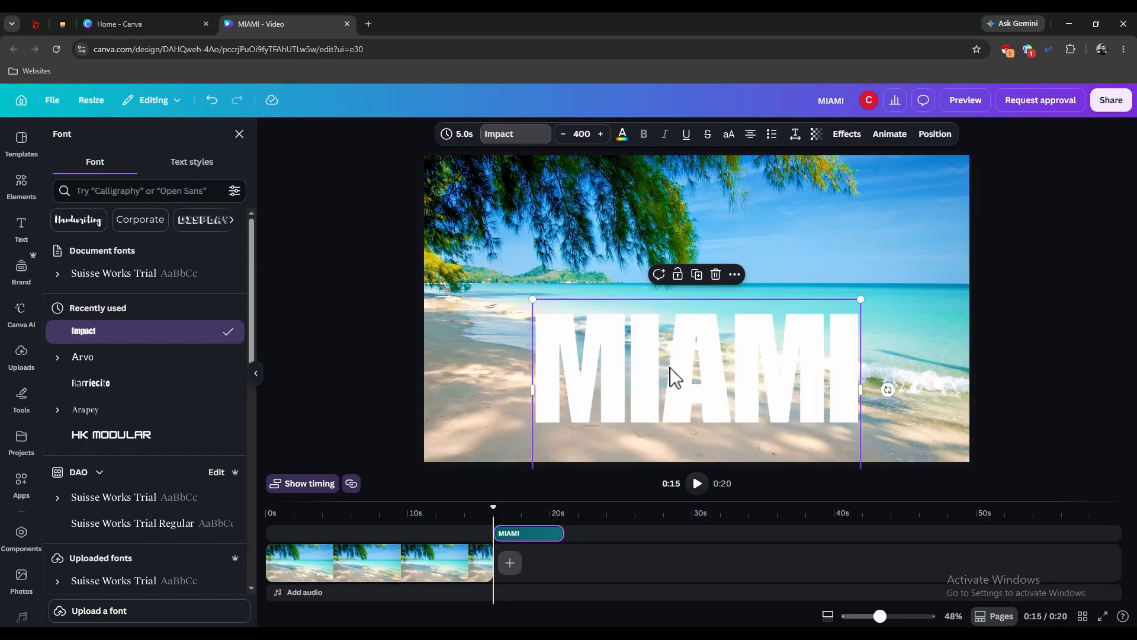
Apply the Drop shadow effect to the MIAMI text
{"action": "left_click", "coordinate": [847, 134]}
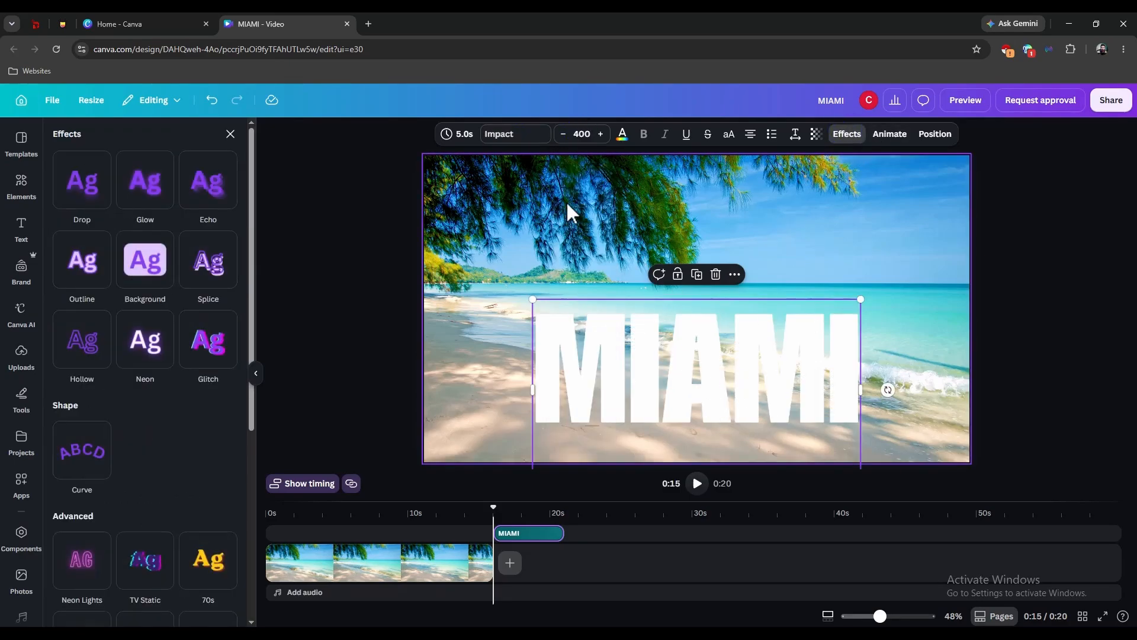
{"action": "left_click", "coordinate": [155, 191]}
{"action": "left_click", "coordinate": [98, 200]}
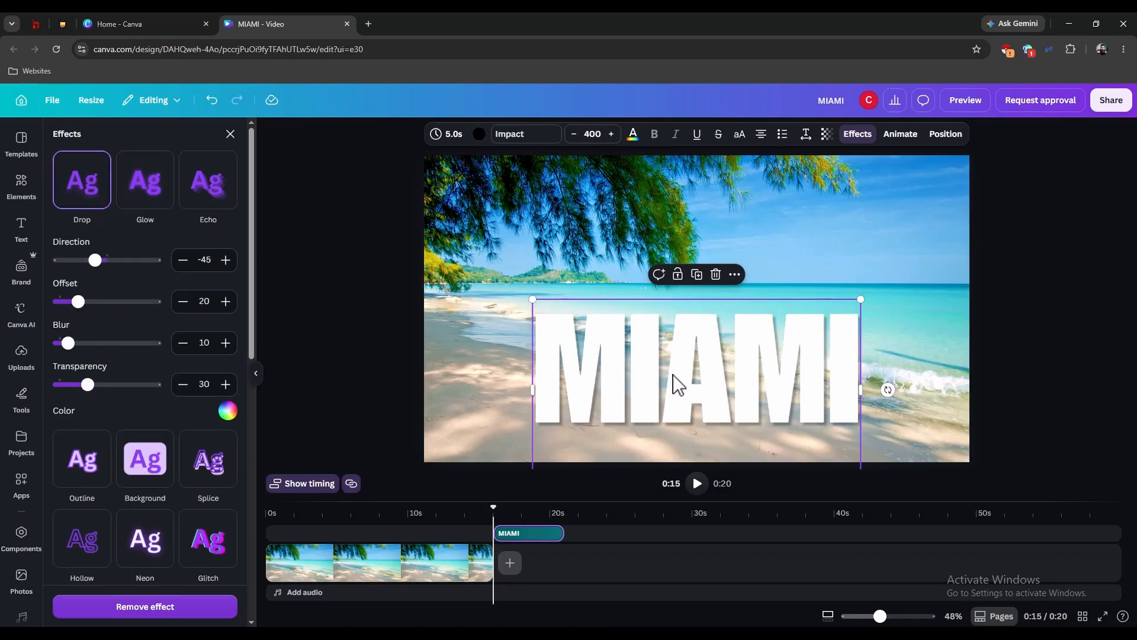
Extend the MIAMI text's duration across the whole beach clip and move the text down out of the visible page
{"action": "mouse_move", "coordinate": [510, 539]}
{"action": "left_mouse_down"}
{"action": "mouse_move", "coordinate": [292, 542]}
{"action": "mouse_move", "coordinate": [492, 536]}
{"action": "left_mouse_up"}
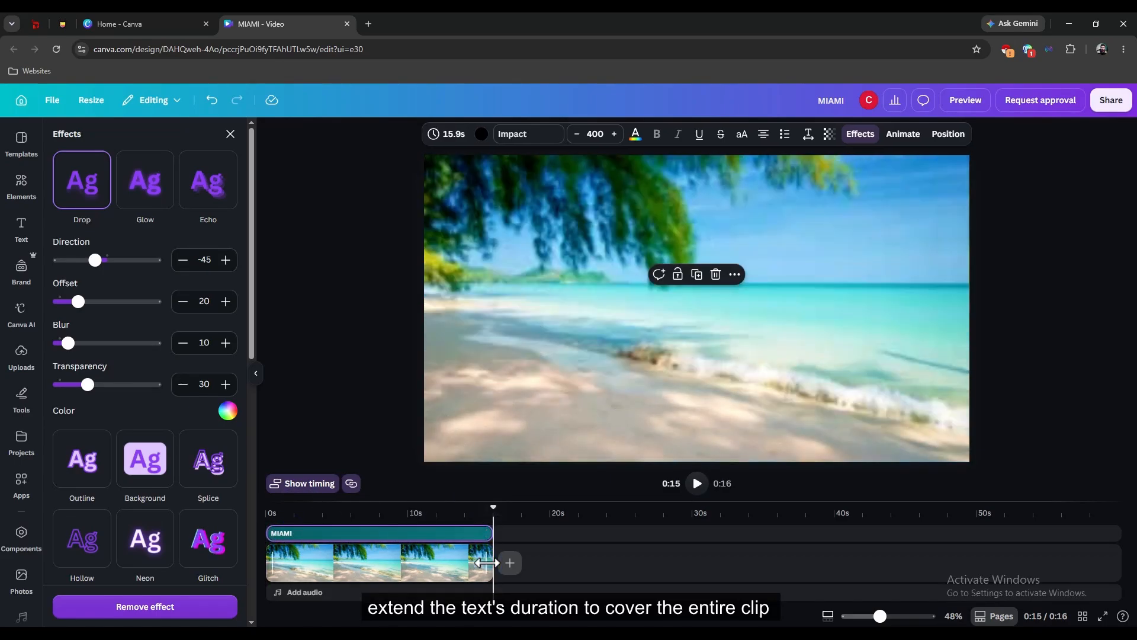
{"action": "left_click", "coordinate": [444, 536]}
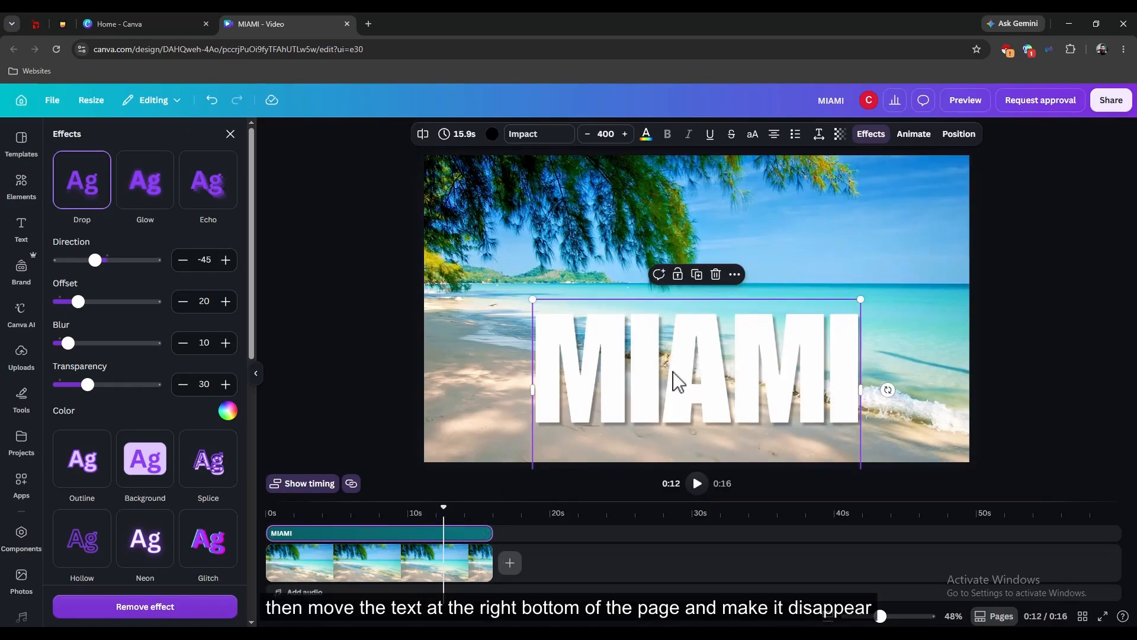
{"action": "left_click_drag", "start_coordinate": [672, 372], "coordinate": [682, 521]}
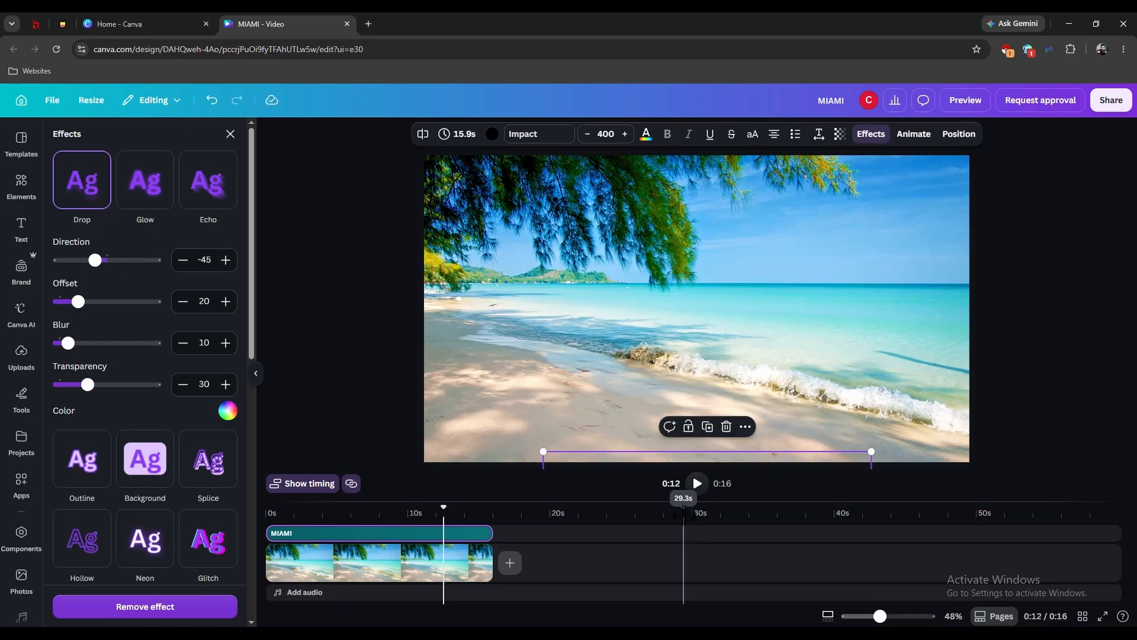
Search the element graphics for "plane" and add a top-view plane at the start of the video
{"action": "left_click_drag", "start_coordinate": [443, 507], "coordinate": [255, 508]}
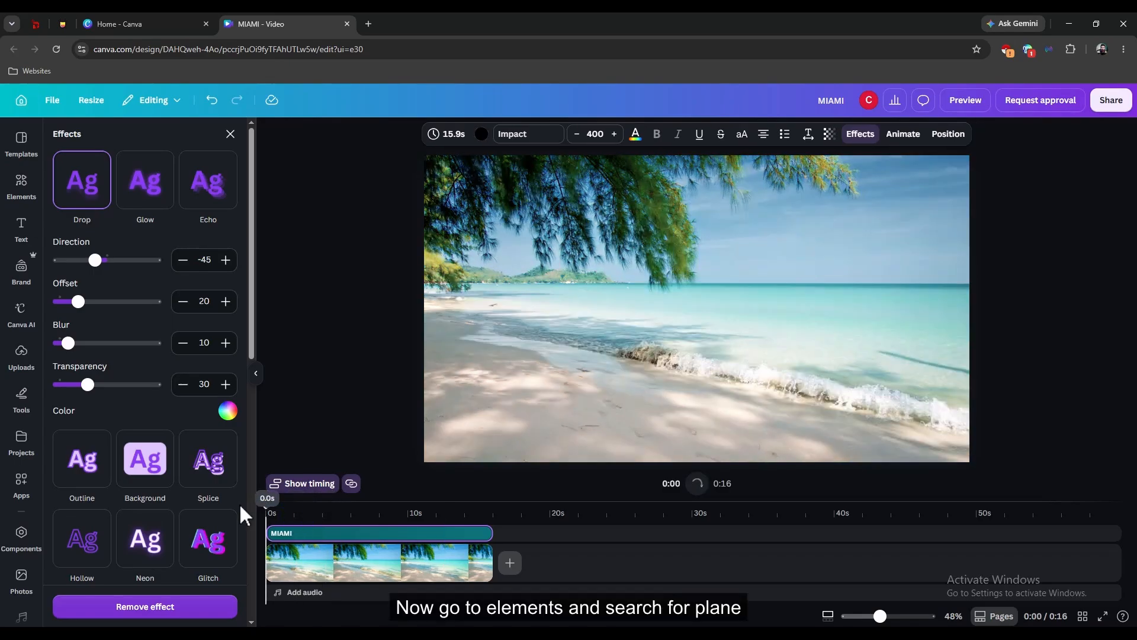
{"action": "left_click", "coordinate": [23, 184]}
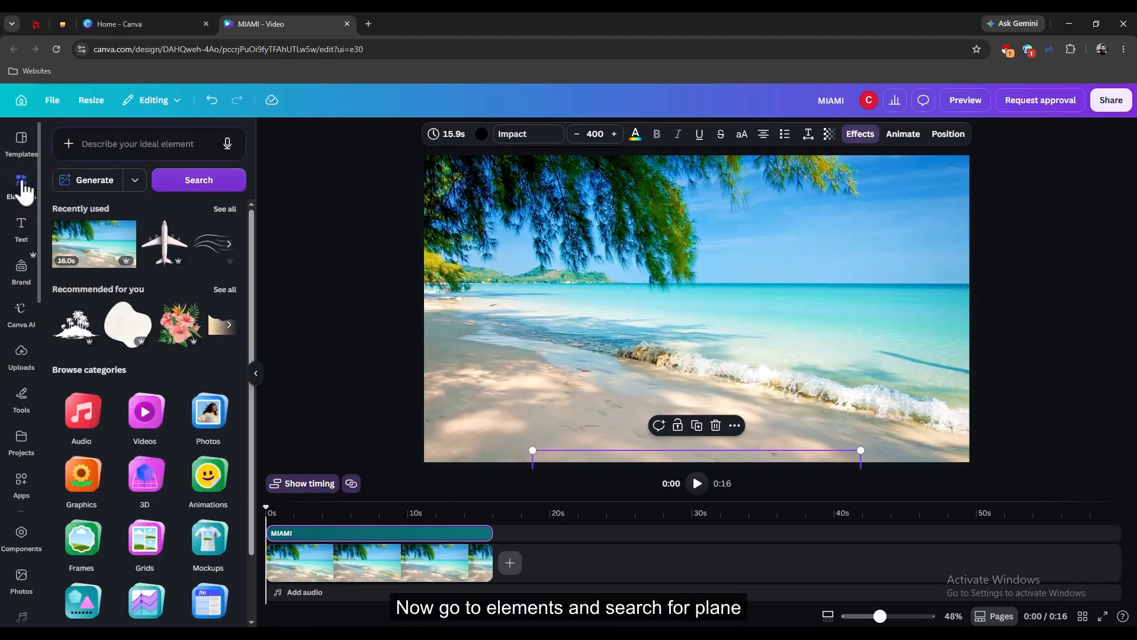
{"action": "left_click", "coordinate": [110, 148]}
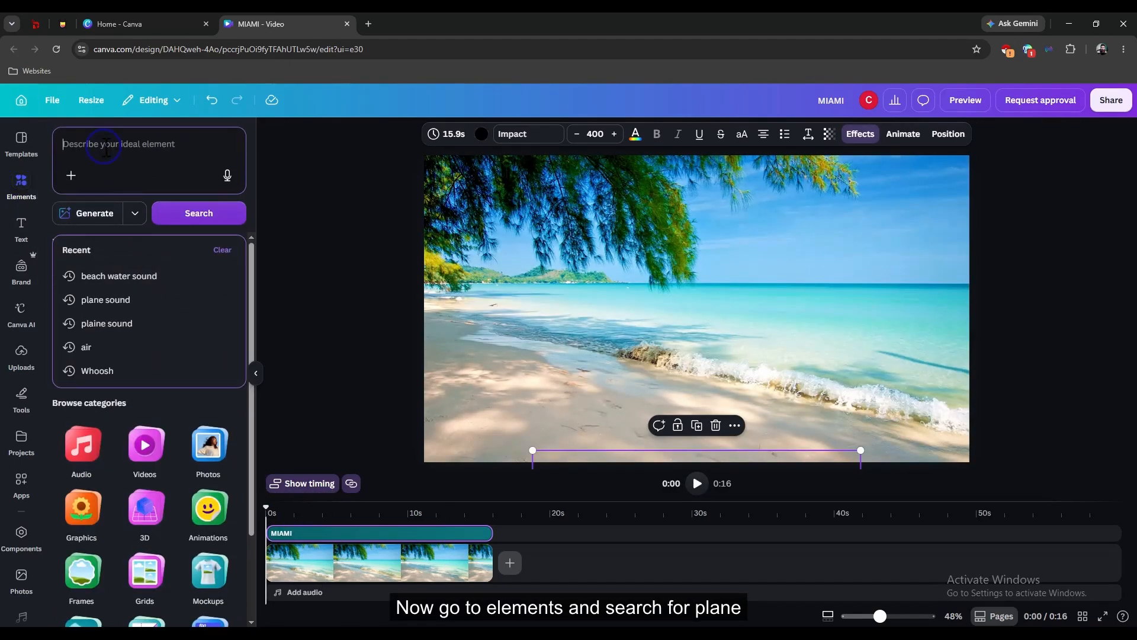
{"action": "type", "text": "plane"}
{"action": "key", "text": "Return"}
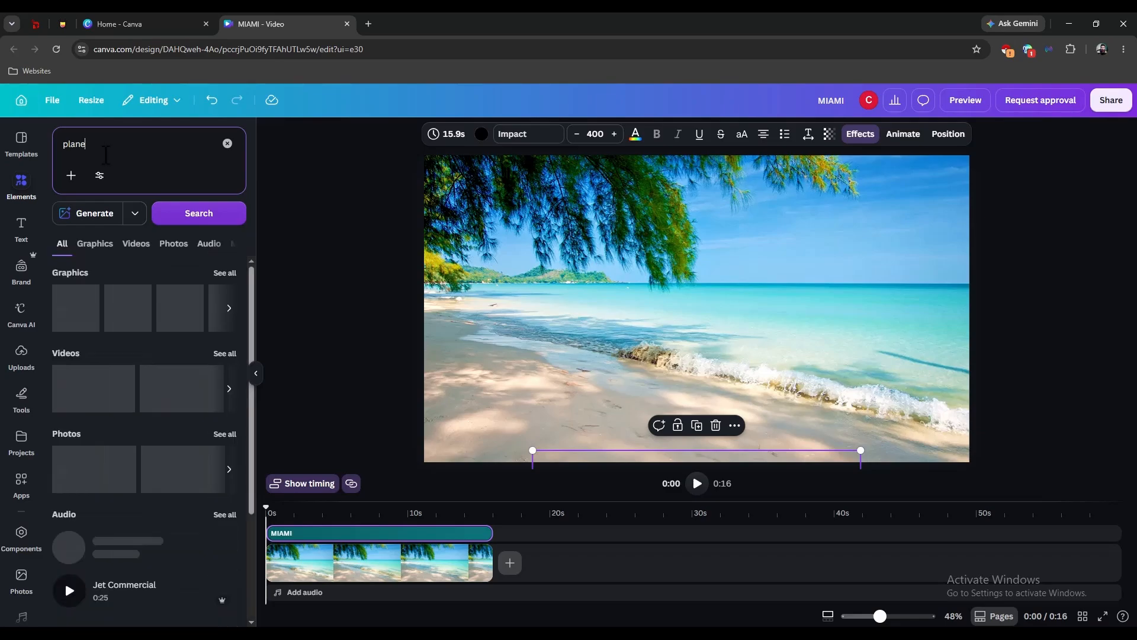
{"action": "left_click", "coordinate": [224, 273]}
{"action": "scroll", "coordinate": [178, 415], "scroll_direction": "down", "scroll_amount": 10}
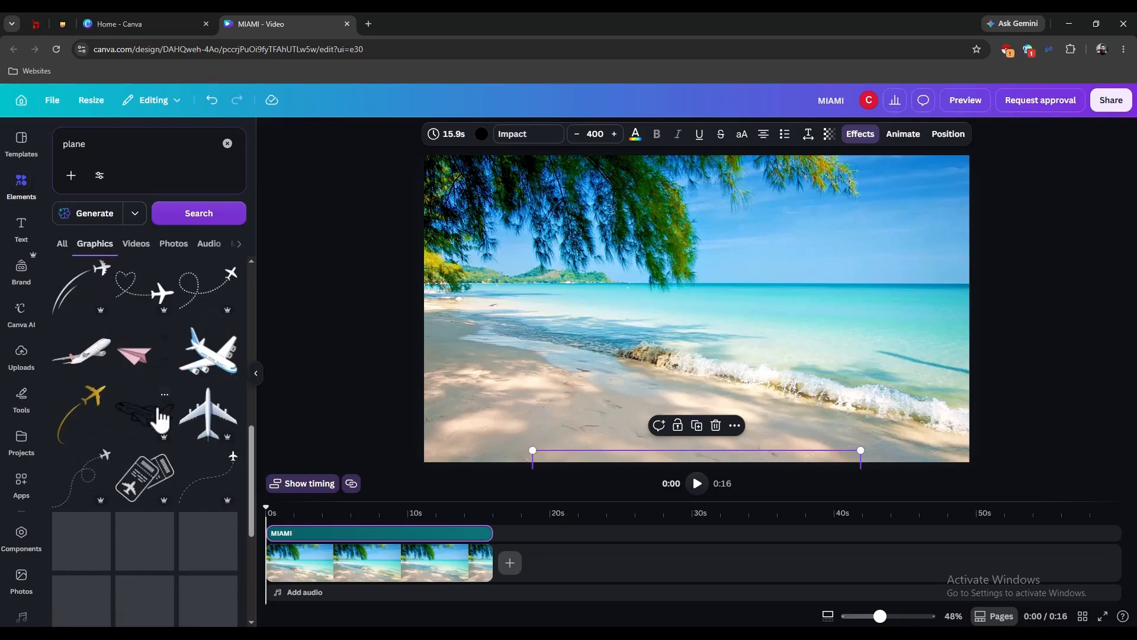
{"action": "scroll", "coordinate": [202, 409], "scroll_direction": "down", "scroll_amount": 3}
{"action": "scroll", "coordinate": [198, 393], "scroll_direction": "up", "scroll_amount": 4}
{"action": "left_click", "coordinate": [208, 426]}
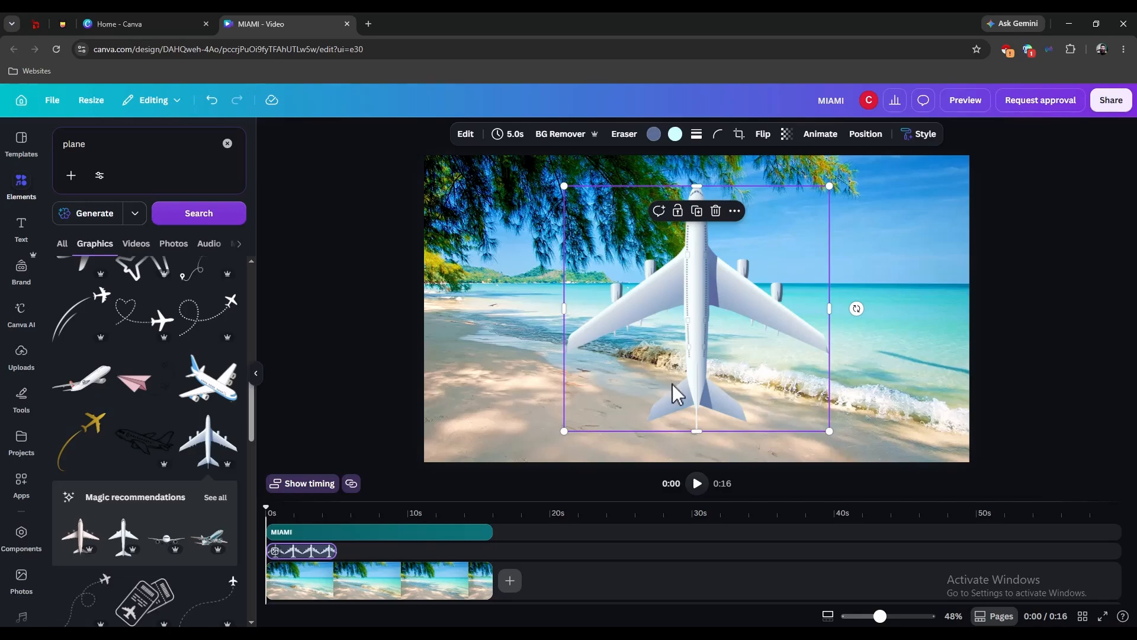
Replace the plane with the first top-view airplane from its magic recommendations
{"action": "left_click", "coordinate": [213, 499]}
{"action": "left_click", "coordinate": [657, 285]}
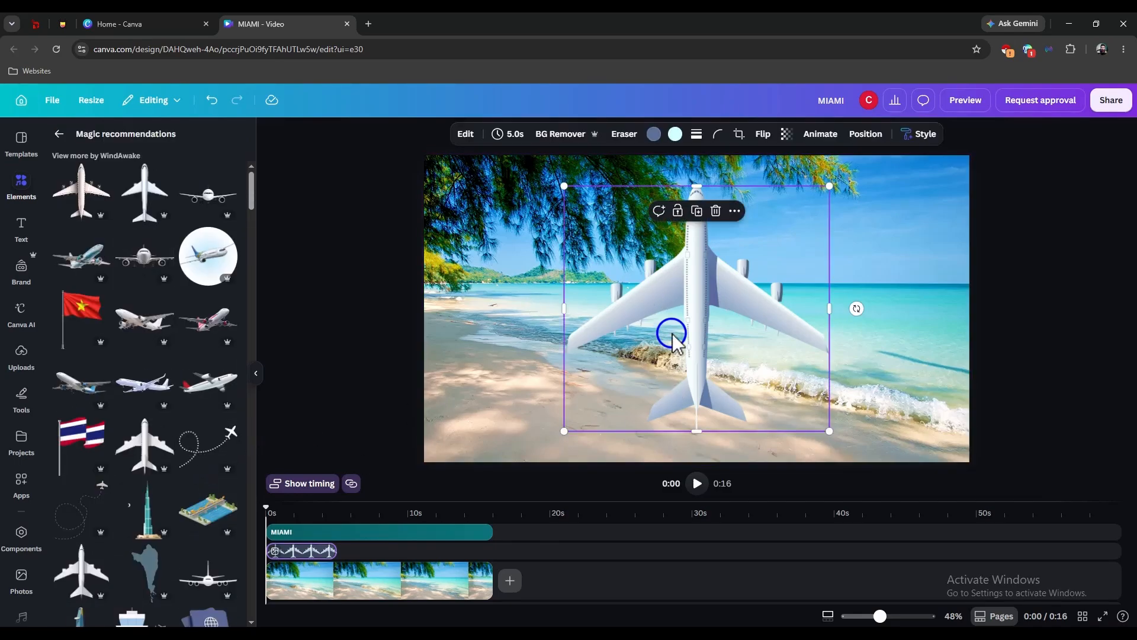
{"action": "key", "text": "Delete"}
{"action": "left_click", "coordinate": [81, 193]}
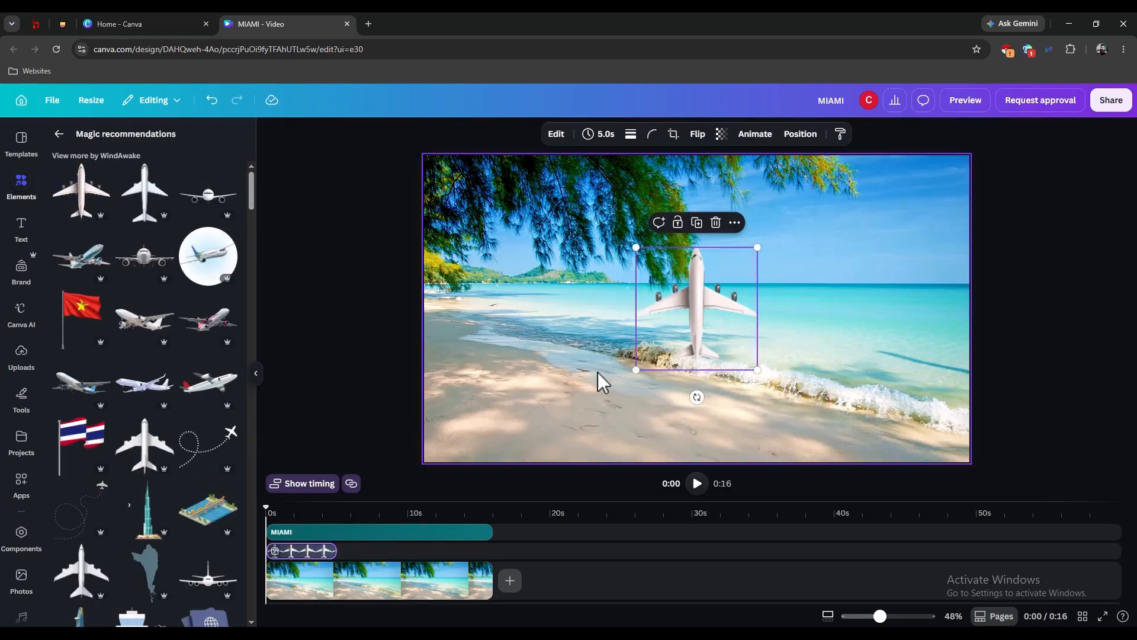
Rotate the plane so its nose points right, enlarge it and place it partly past the page's left edge
{"action": "left_click_drag", "start_coordinate": [697, 396], "coordinate": [488, 306]}
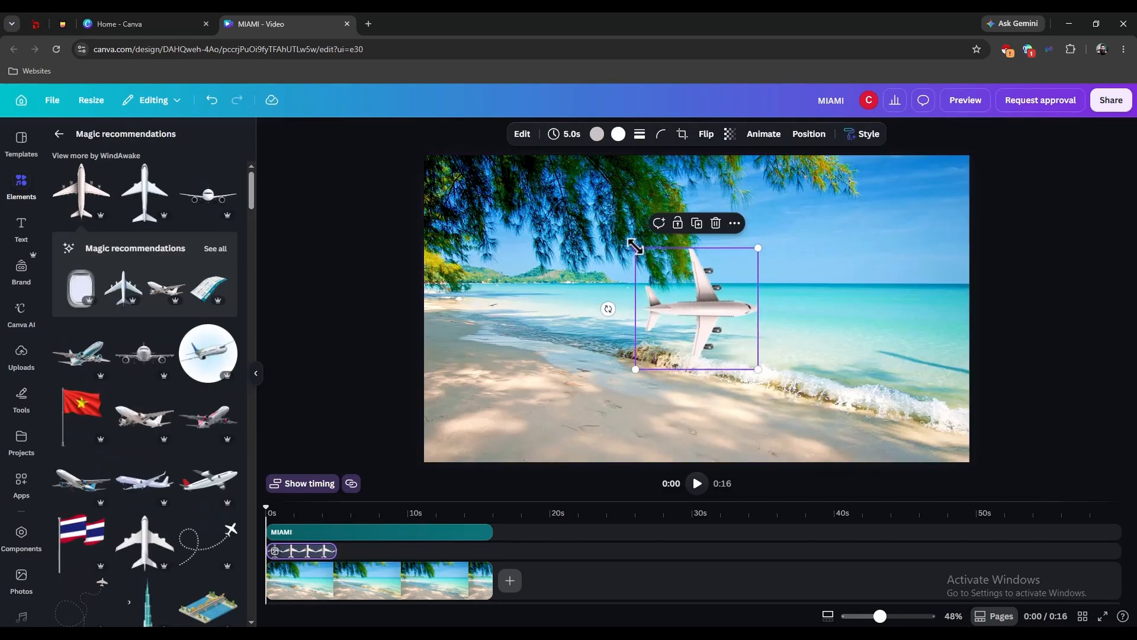
{"action": "left_click_drag", "start_coordinate": [636, 248], "coordinate": [515, 160]}
{"action": "left_click_drag", "start_coordinate": [659, 277], "coordinate": [540, 307]}
Find the rectangle shape among the elements, add it and fill it with light orange
{"action": "left_click", "coordinate": [21, 183]}
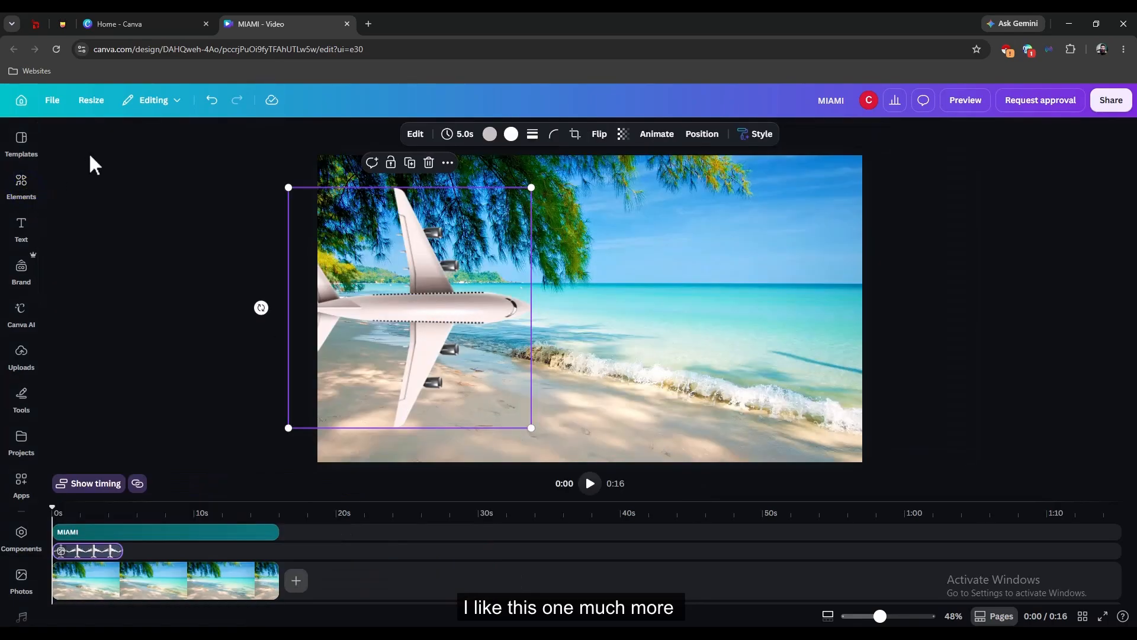
{"action": "left_click", "coordinate": [20, 188]}
{"action": "left_click", "coordinate": [59, 134]}
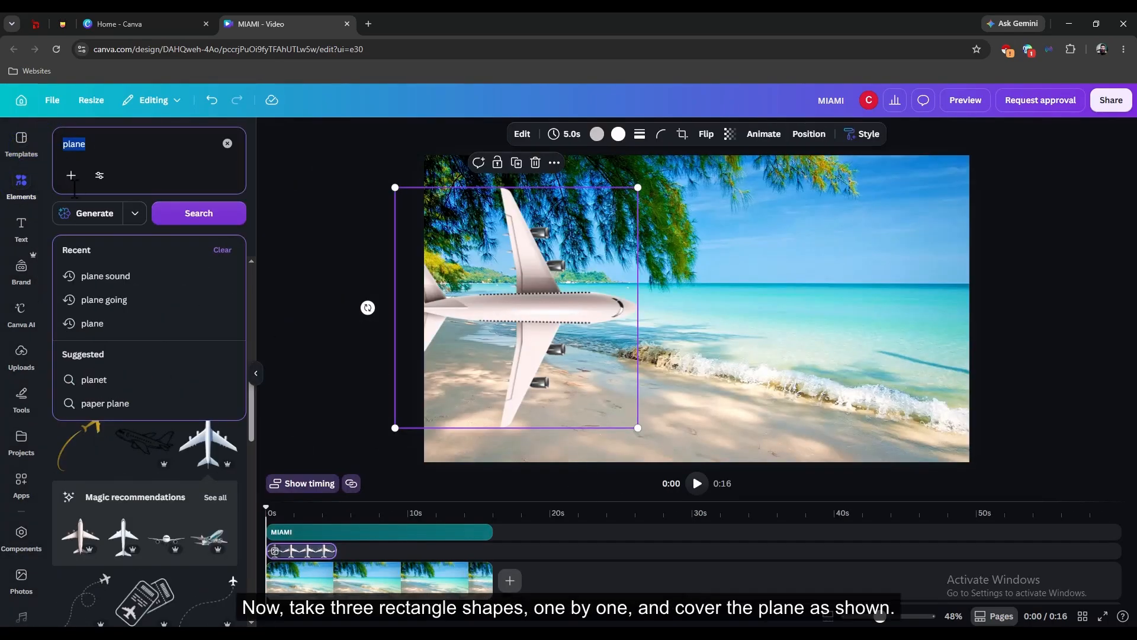
{"action": "type", "text": "rec"}
{"action": "left_click", "coordinate": [124, 280]}
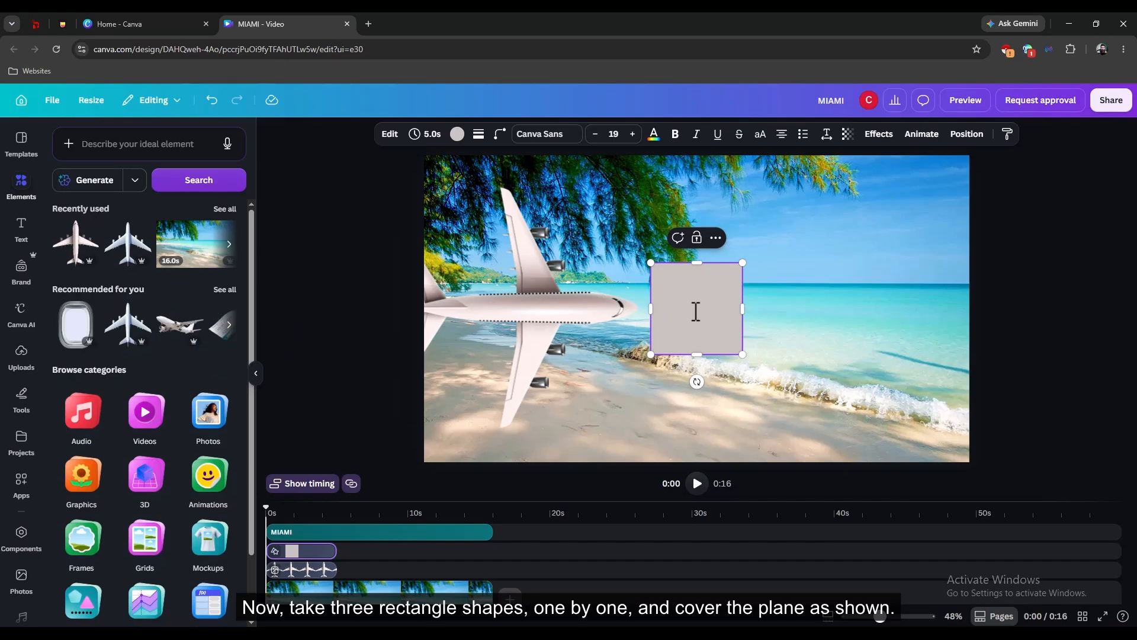
{"action": "key", "text": "Escape"}
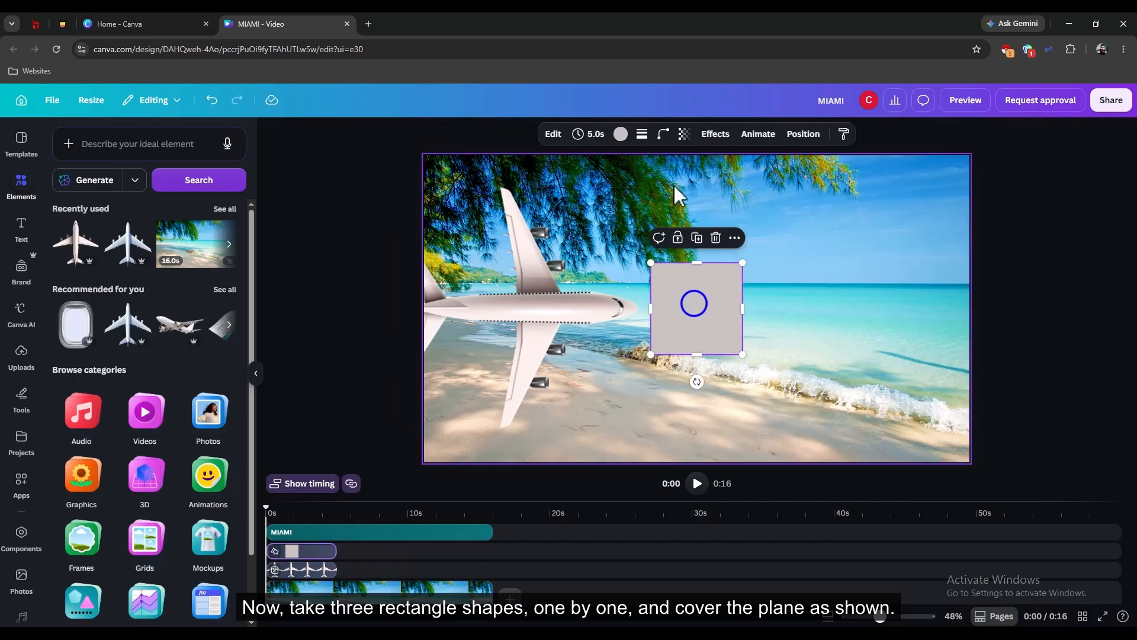
{"action": "left_click", "coordinate": [621, 134]}
{"action": "left_click", "coordinate": [172, 482]}
Align the orange rectangle with the plane's wings and stretch it over the rest of the page to the right
{"action": "left_click_drag", "start_coordinate": [694, 318], "coordinate": [592, 314]}
{"action": "scroll", "coordinate": [593, 314], "scroll_direction": "up", "scroll_amount": 5}
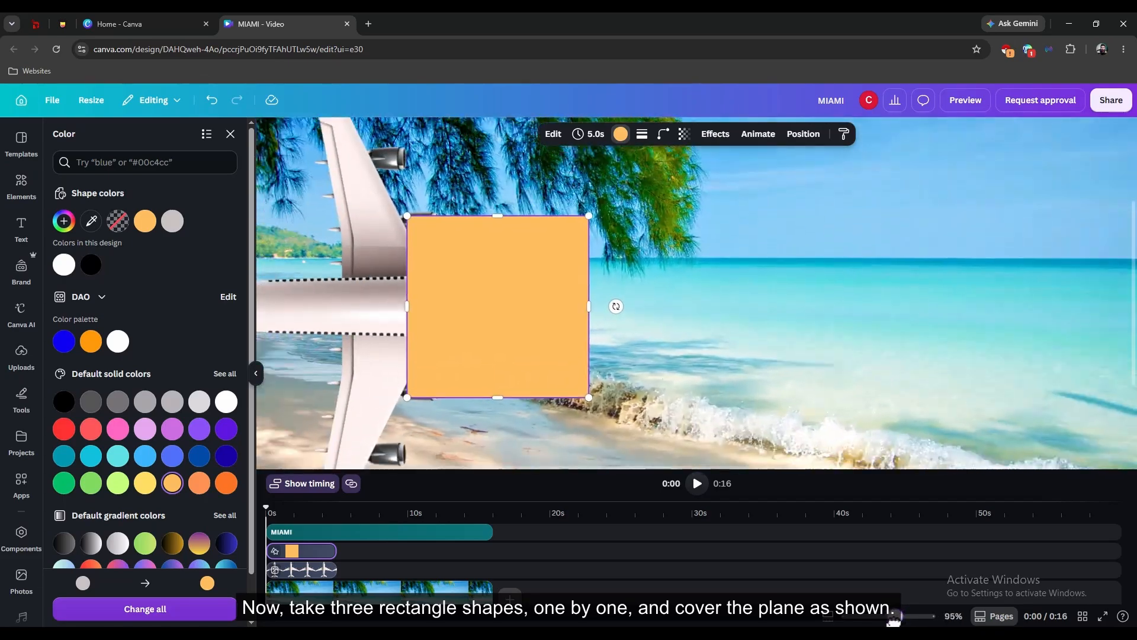
{"action": "left_click_drag", "start_coordinate": [509, 330], "coordinate": [459, 336]}
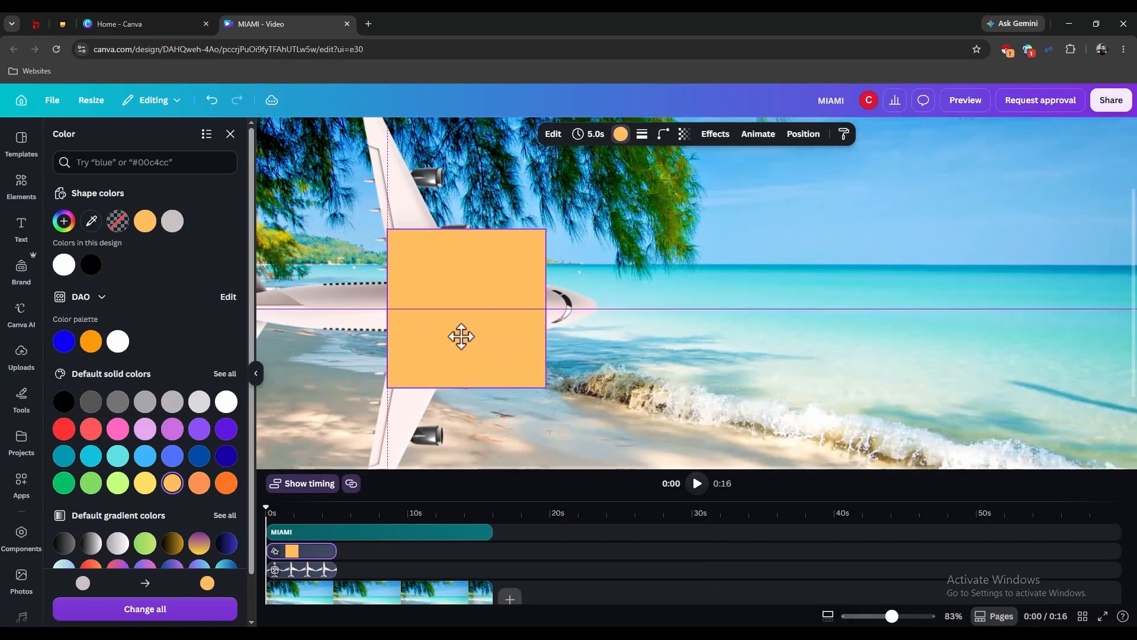
{"action": "left_click_drag", "start_coordinate": [547, 308], "coordinate": [886, 308]}
{"action": "scroll", "coordinate": [681, 355], "scroll_direction": "down", "scroll_amount": 5}
{"action": "left_click_drag", "start_coordinate": [675, 342], "coordinate": [675, 442]}
{"action": "left_click_drag", "start_coordinate": [788, 305], "coordinate": [1014, 325]}
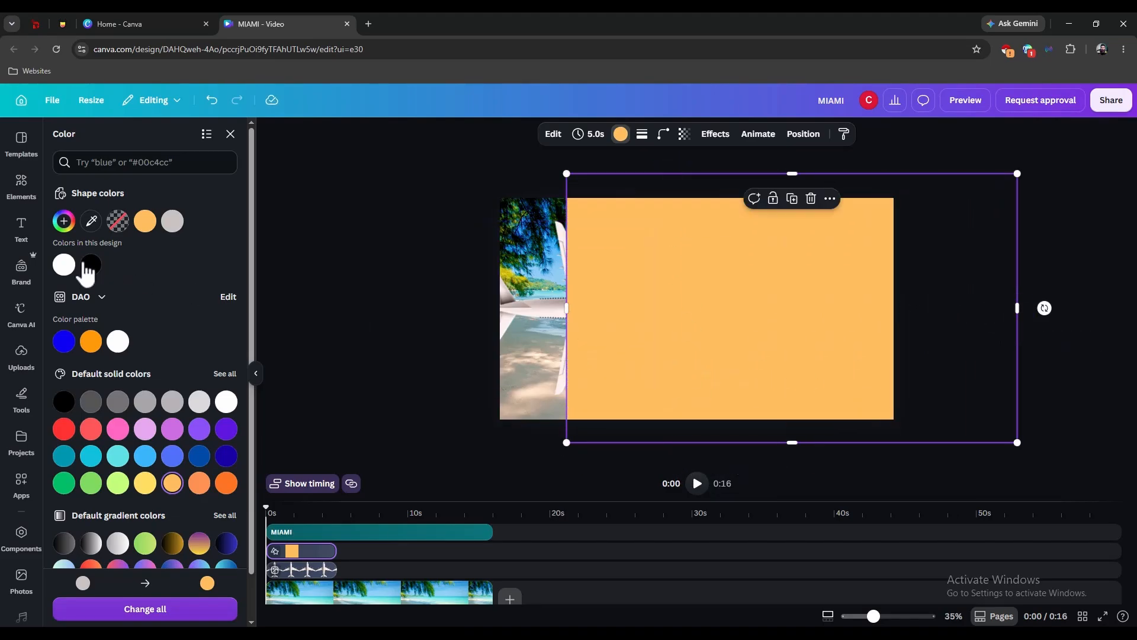
Add a second rectangle shape and fill it with the same light orange
{"action": "left_click", "coordinate": [21, 180]}
{"action": "left_click", "coordinate": [69, 144]}
{"action": "type", "text": "rec"}
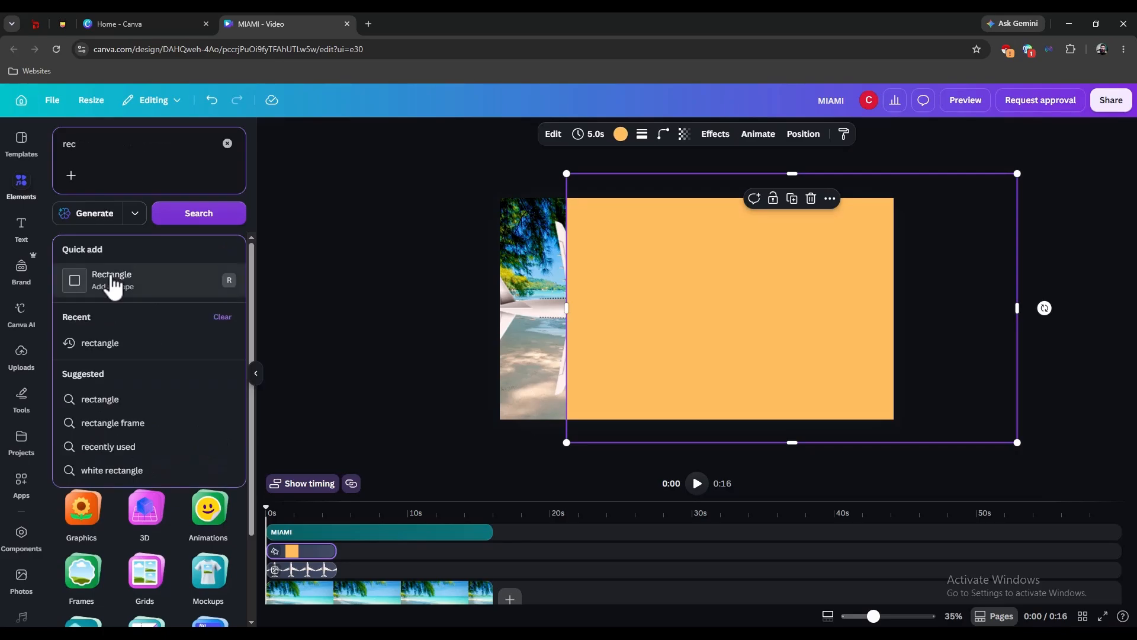
{"action": "left_click", "coordinate": [111, 283]}
{"action": "left_click", "coordinate": [457, 134]}
{"action": "left_click", "coordinate": [145, 221]}
Move the second rectangle over the plane's upper wing, rotate it to -11° and align its edge with the wing's slanted edge
{"action": "scroll", "coordinate": [696, 332], "scroll_direction": "up", "scroll_amount": 3}
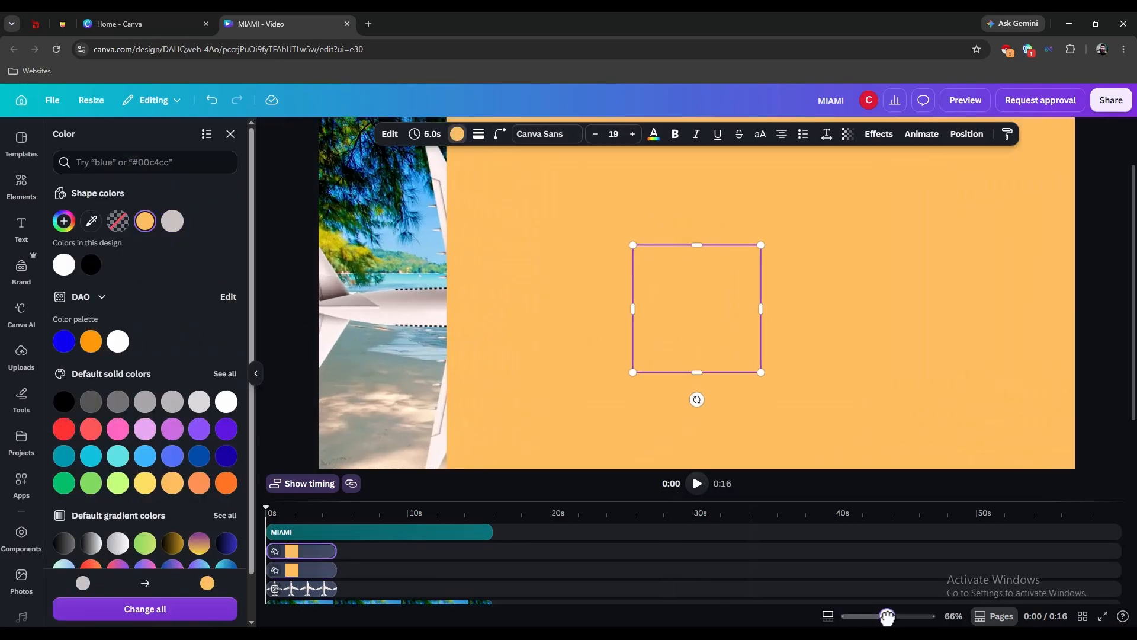
{"action": "left_click_drag", "start_coordinate": [696, 398], "coordinate": [719, 388]}
{"action": "left_click_drag", "start_coordinate": [678, 313], "coordinate": [523, 211]}
{"action": "left_click_drag", "start_coordinate": [618, 186], "coordinate": [624, 188]}
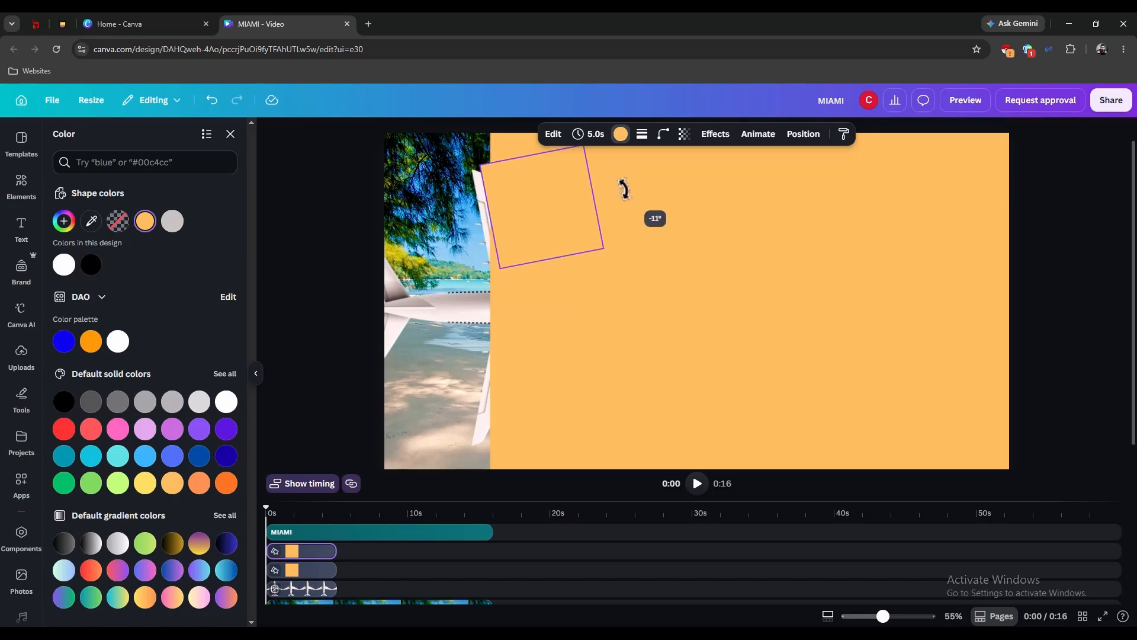
{"action": "left_click_drag", "start_coordinate": [558, 224], "coordinate": [551, 224]}
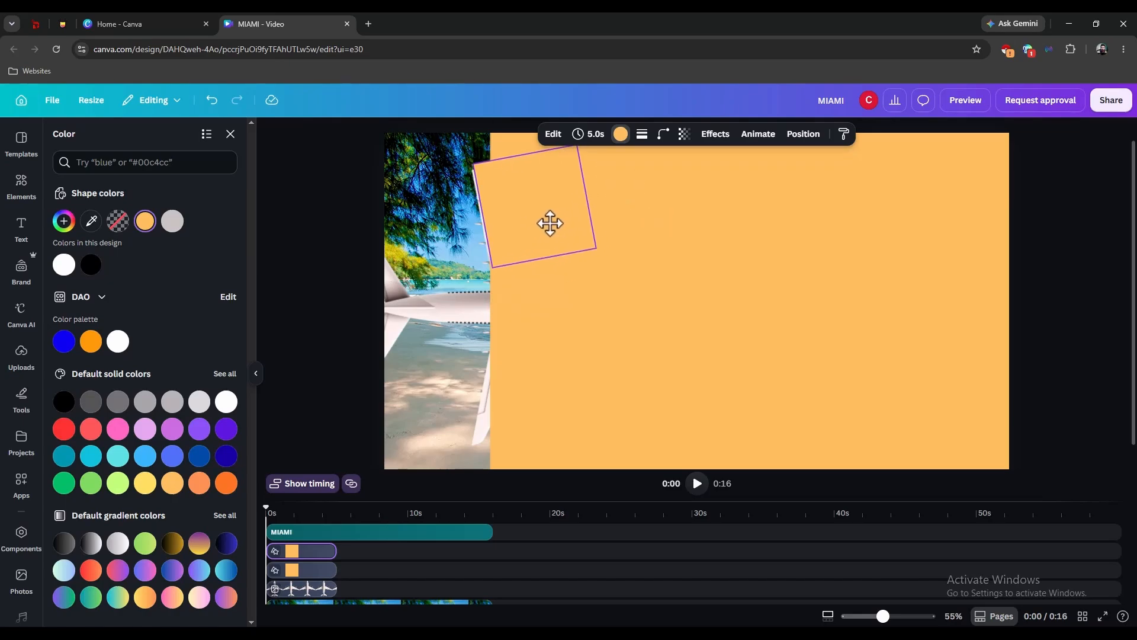
Duplicate the tilted rectangle, rotate the copy the opposite way over the lower wing, and nudge the upper one into alignment
{"action": "left_click_drag", "start_coordinate": [525, 154], "coordinate": [535, 247]}
{"action": "left_click_drag", "start_coordinate": [586, 317], "coordinate": [694, 349]}
{"action": "left_click_drag", "start_coordinate": [590, 331], "coordinate": [533, 403]}
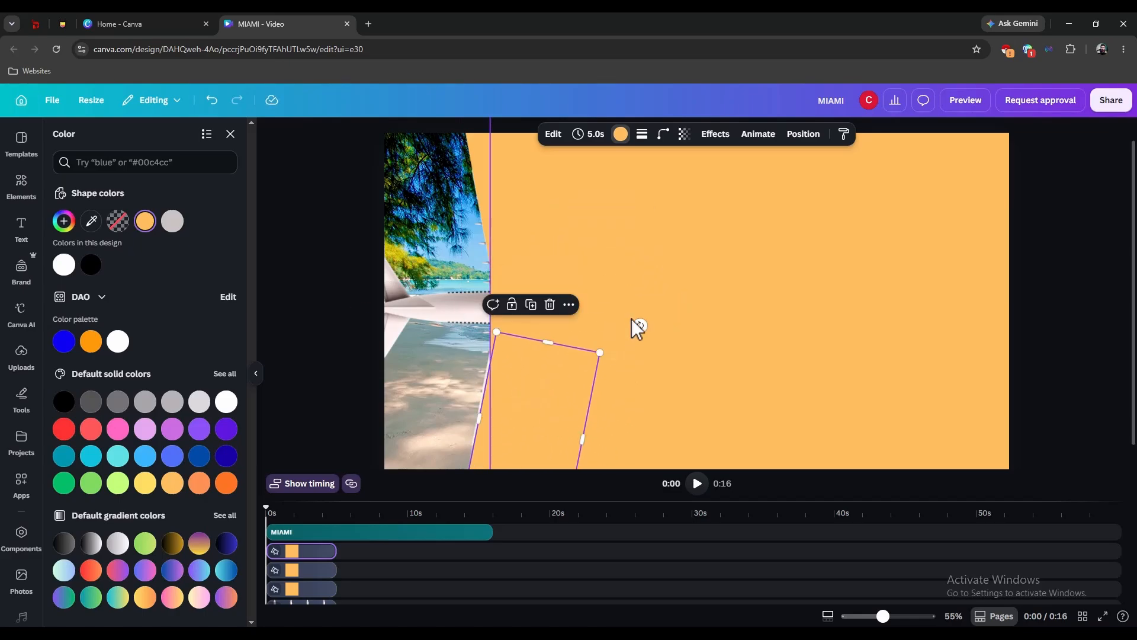
{"action": "left_click", "coordinate": [538, 385]}
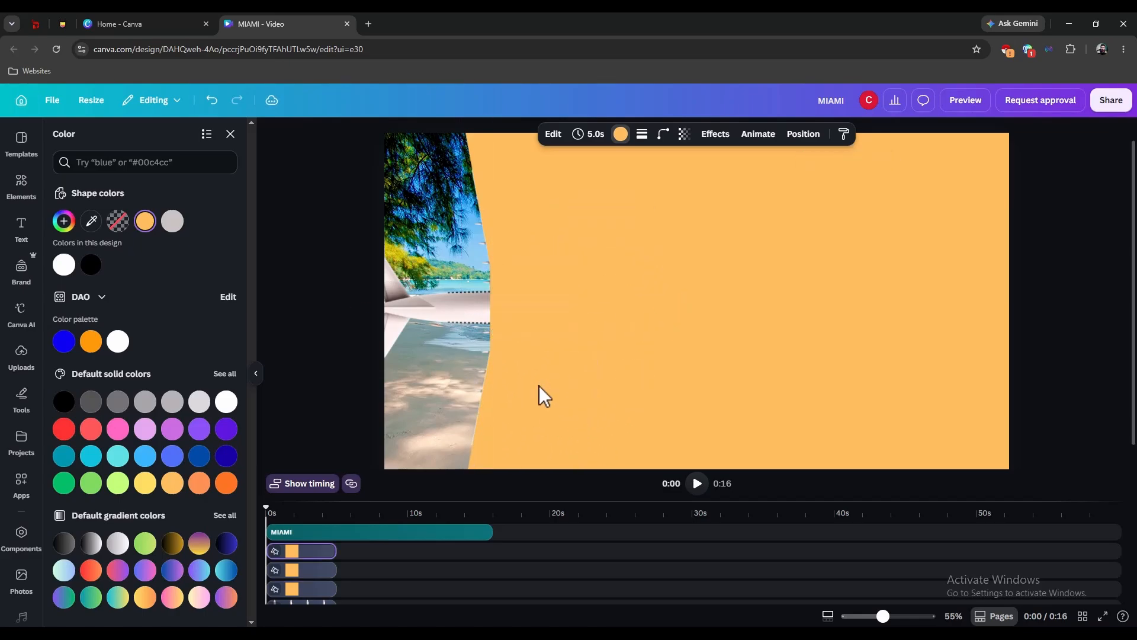
{"action": "left_click", "coordinate": [502, 232]}
{"action": "key", "text": "Left"}
Bring the plane to the front, above the rectangles and the text
{"action": "left_click", "coordinate": [474, 306]}
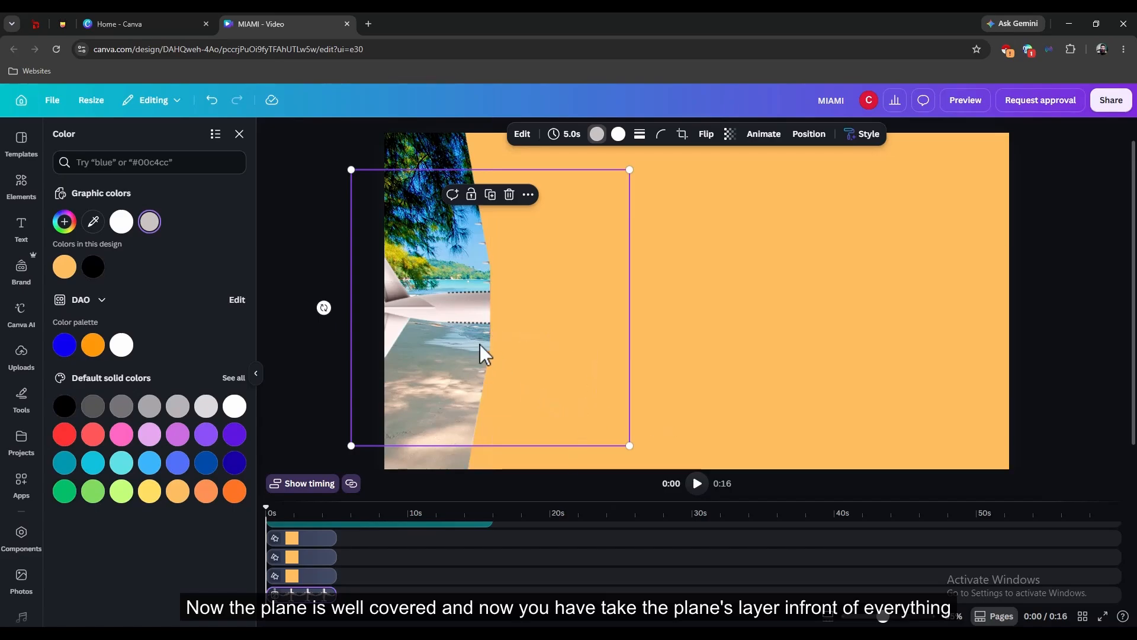
{"action": "left_click", "coordinate": [457, 310]}
{"action": "right_click", "coordinate": [457, 310]}
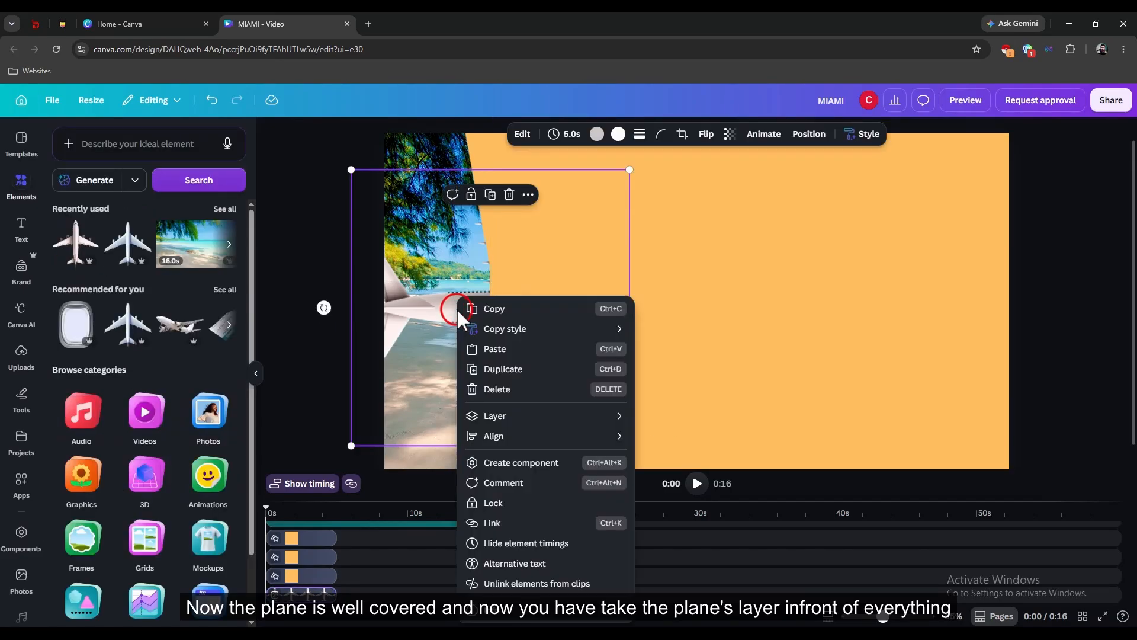
{"action": "mouse_move", "coordinate": [497, 417]}
{"action": "left_click", "coordinate": [686, 418]}
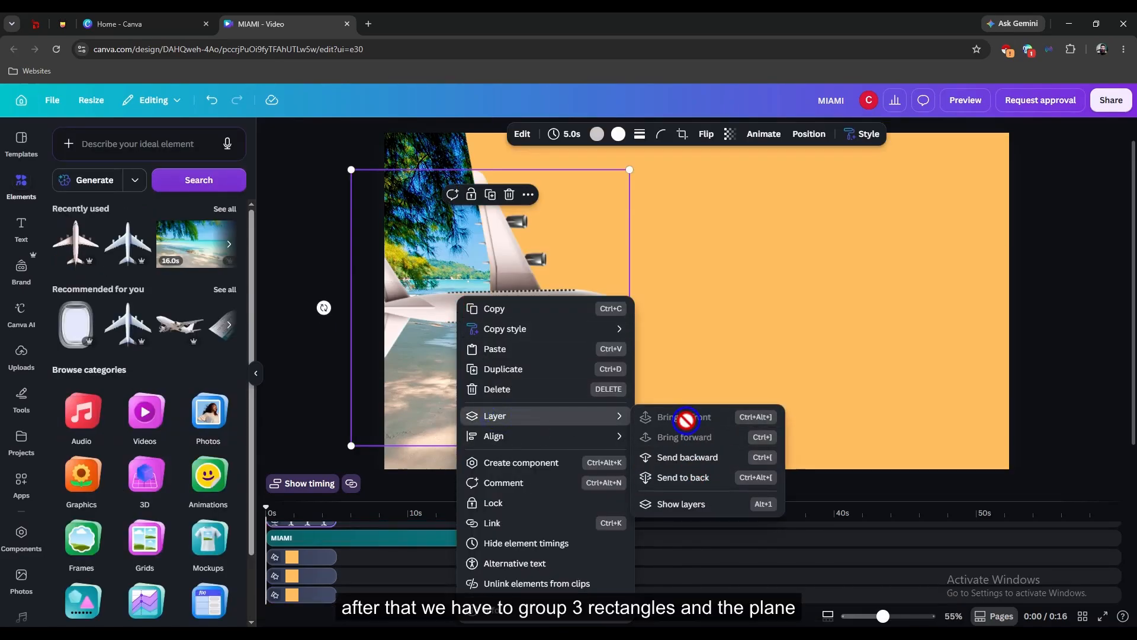
{"action": "left_click", "coordinate": [349, 230]}
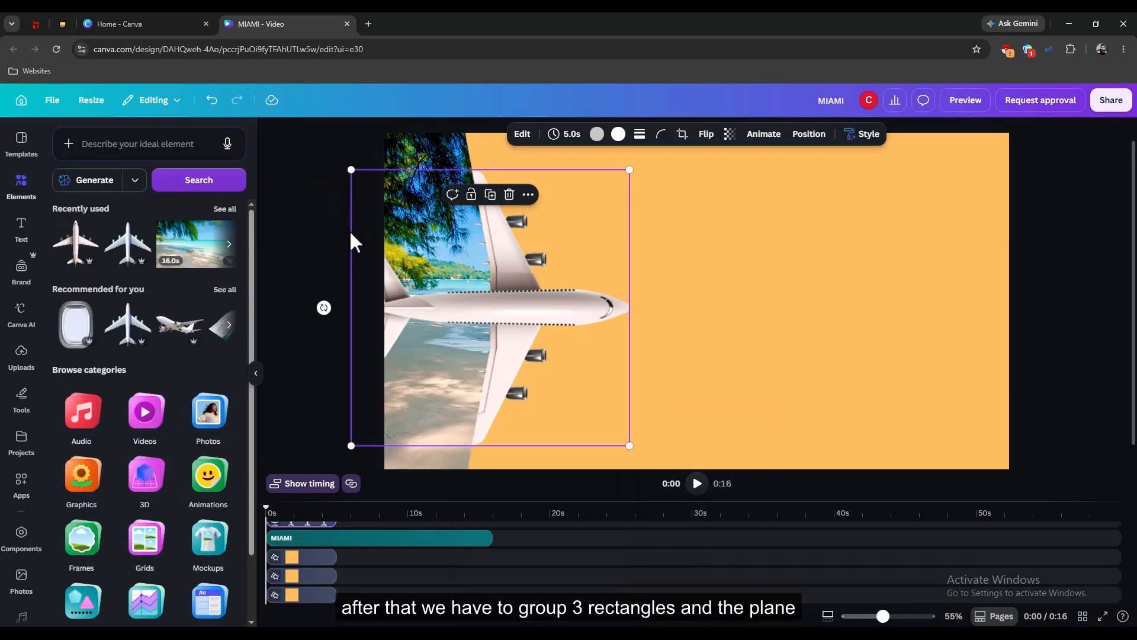
Group the plane with the three orange rectangles and extend the group's duration to the end of the beach clip
{"action": "left_click", "coordinate": [560, 457], "text": "shift"}
{"action": "left_click", "coordinate": [889, 340]}
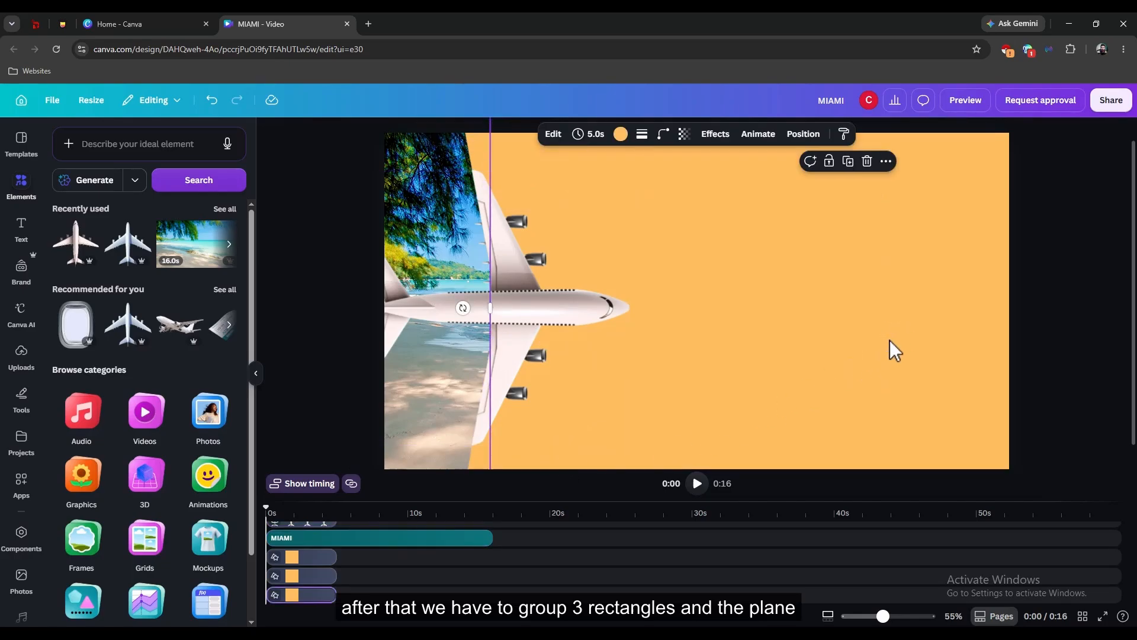
{"action": "left_click", "coordinate": [482, 163], "text": "shift"}
{"action": "left_click", "coordinate": [483, 466], "text": "shift"}
{"action": "left_click", "coordinate": [422, 311], "text": "shift"}
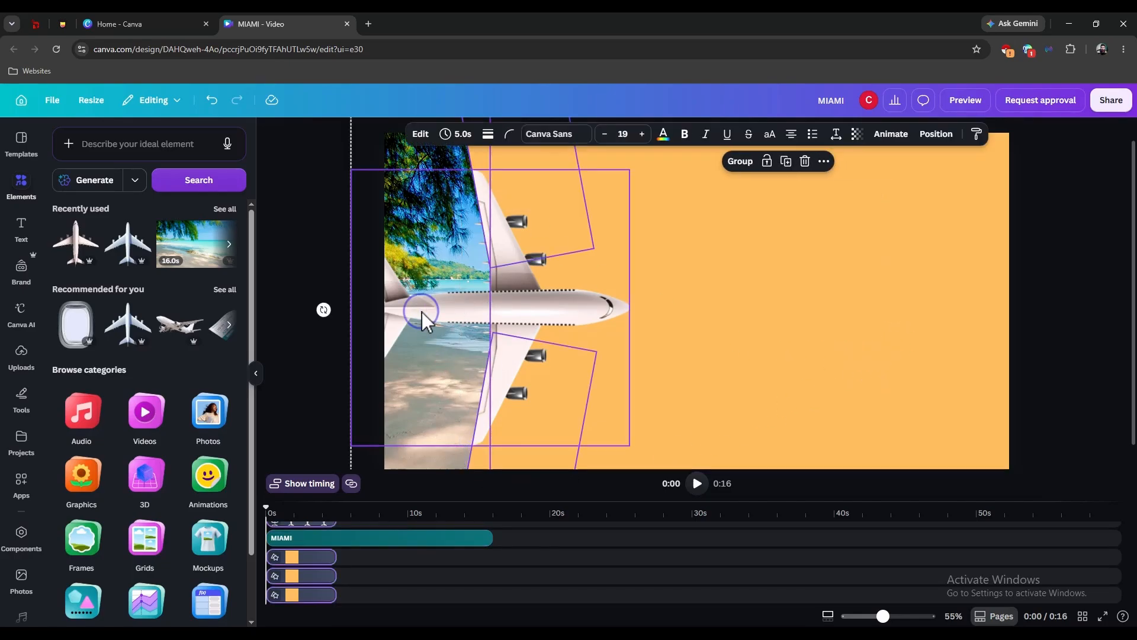
{"action": "left_click", "coordinate": [740, 161]}
{"action": "left_click_drag", "start_coordinate": [335, 531], "coordinate": [491, 541]}
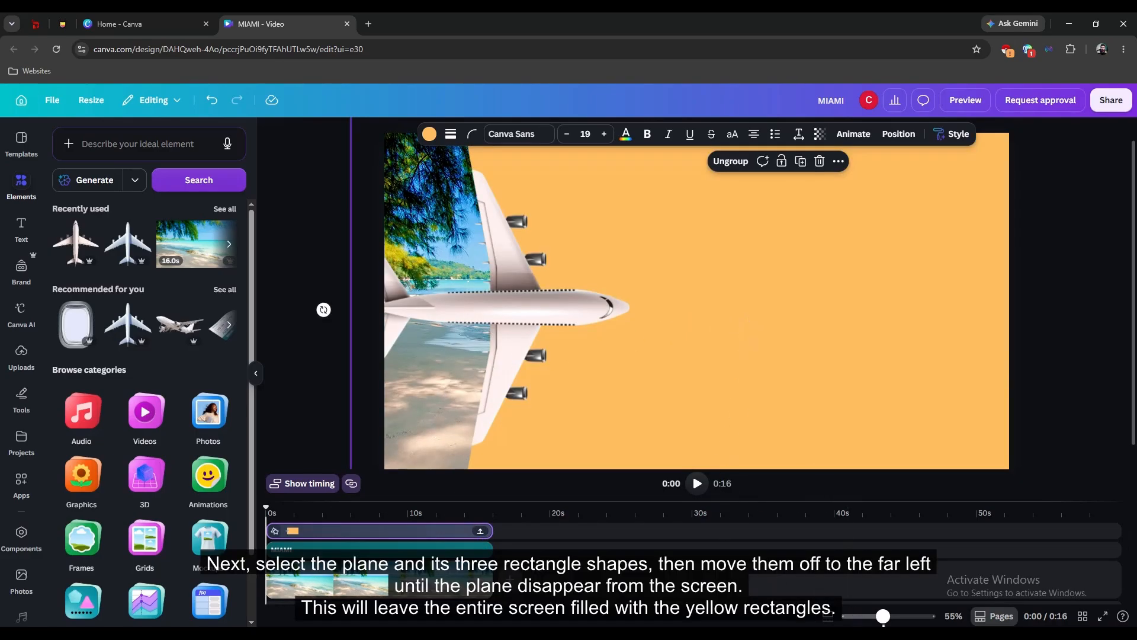
Slide the plane group left until only the tip of the plane's nose remains at the page's left edge
{"action": "scroll", "coordinate": [734, 372], "scroll_direction": "down", "scroll_amount": 3}
{"action": "left_click_drag", "start_coordinate": [715, 346], "coordinate": [548, 346]}
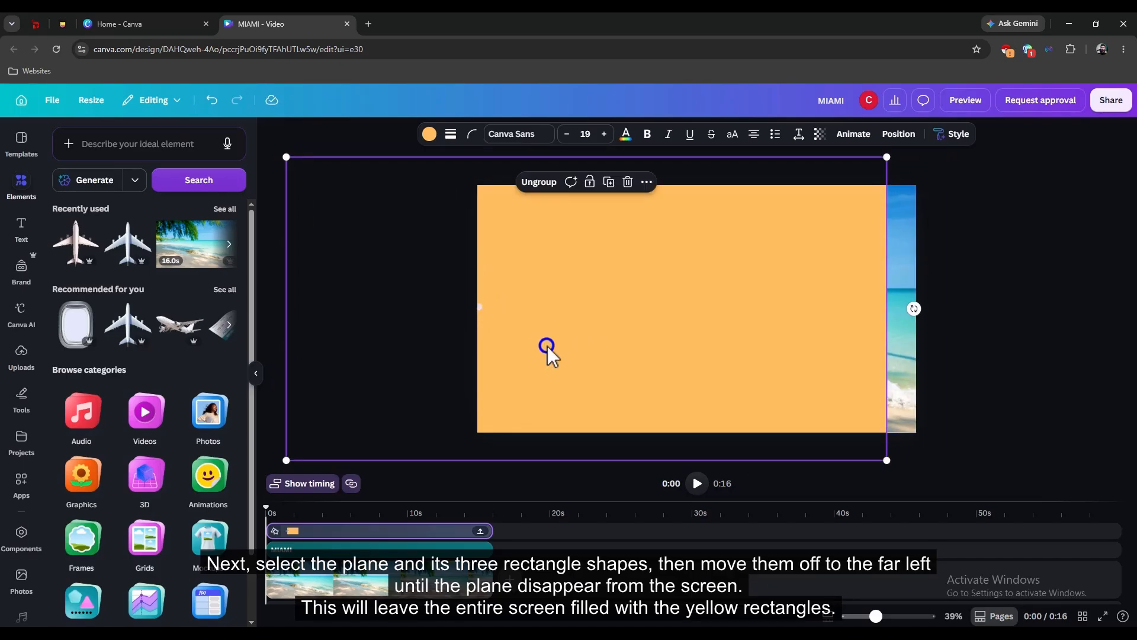
{"action": "left_click", "coordinate": [973, 364]}
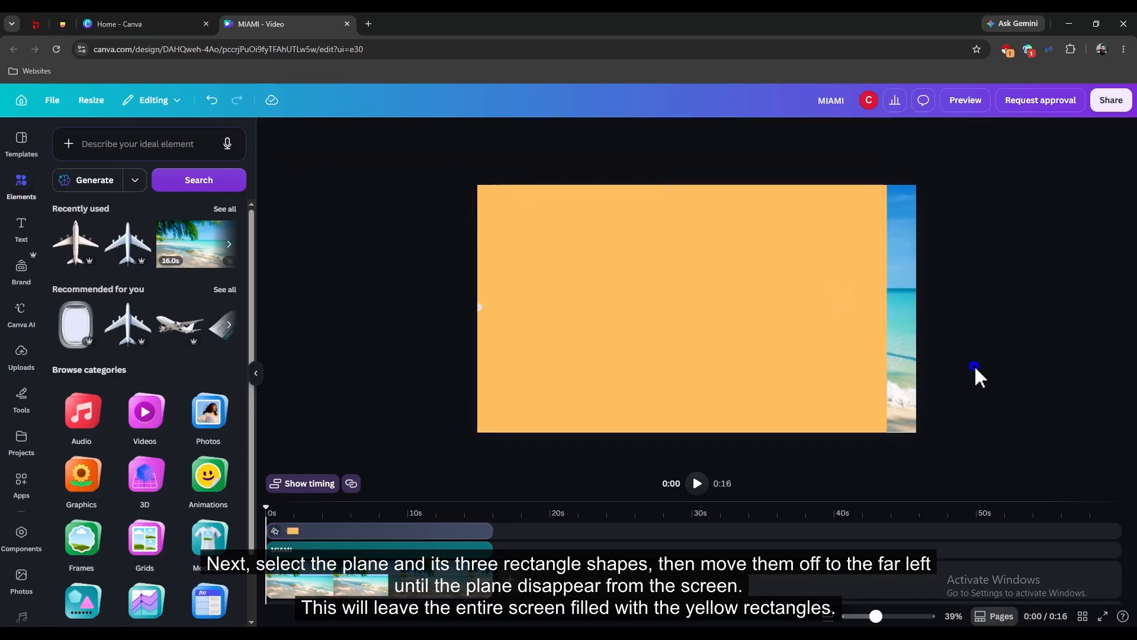
Stretch the group's large orange rectangle past the page's right edge and shift the group slightly so orange fills the page
{"action": "left_click", "coordinate": [681, 409]}
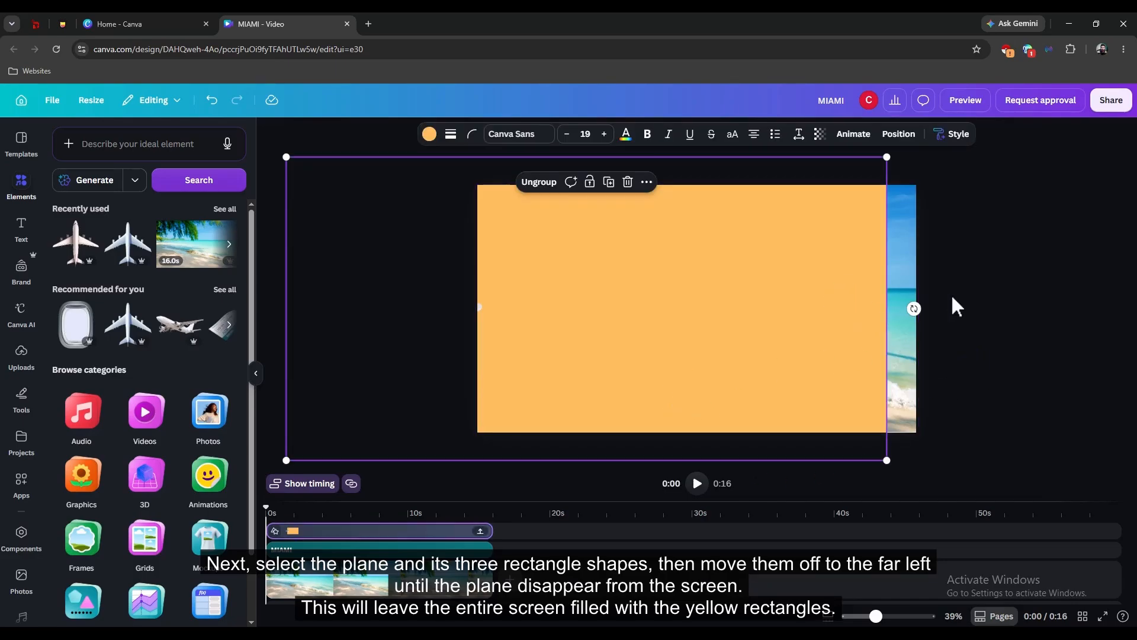
{"action": "left_click", "coordinate": [808, 307]}
{"action": "left_click_drag", "start_coordinate": [887, 307], "coordinate": [933, 316]}
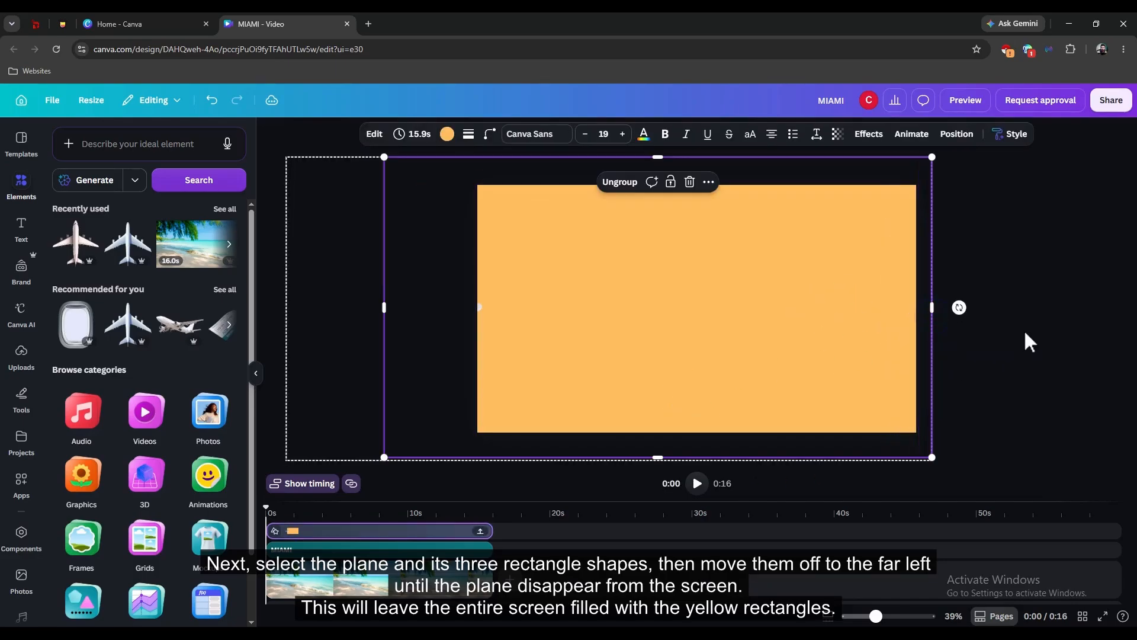
{"action": "left_click", "coordinate": [1040, 342]}
{"action": "left_click", "coordinate": [589, 369]}
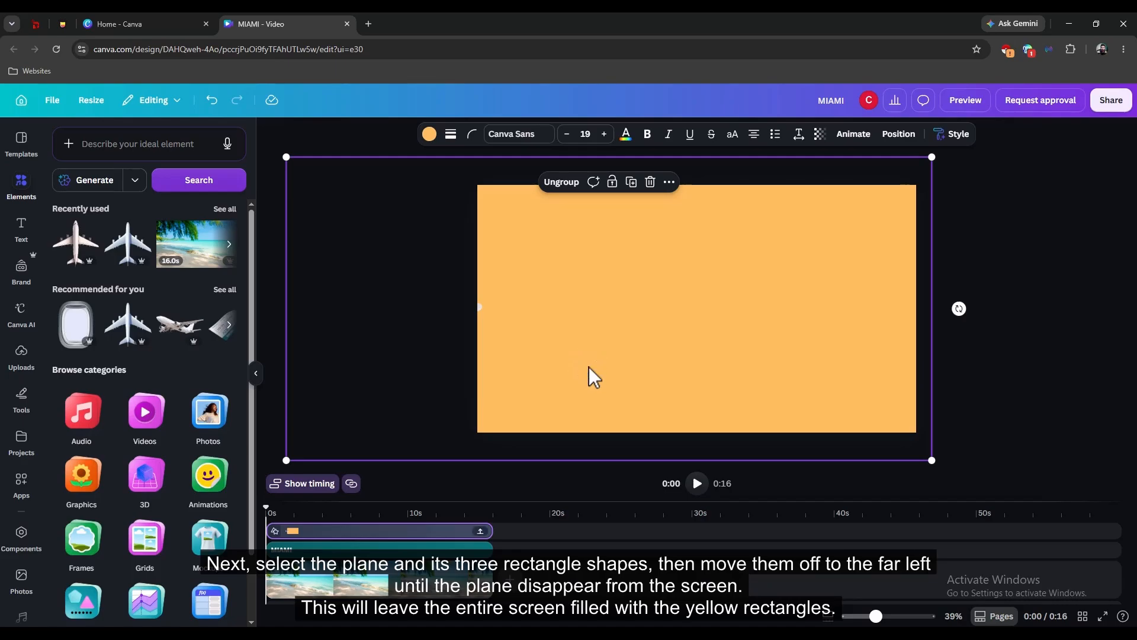
{"action": "left_click_drag", "start_coordinate": [589, 370], "coordinate": [592, 373]}
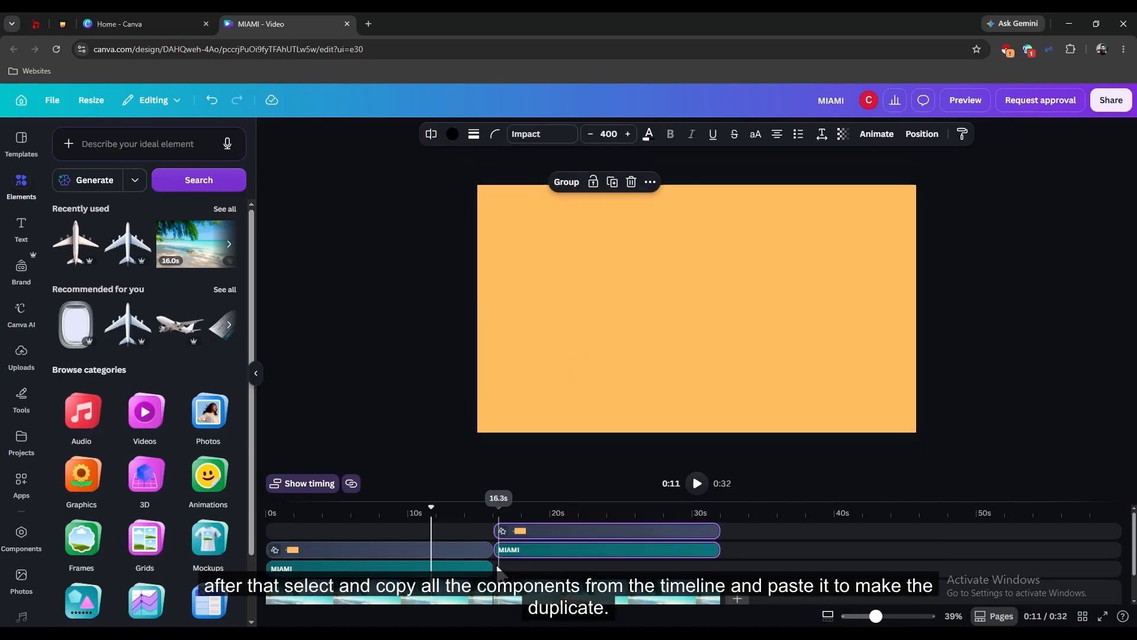
Undo the earlier paste, copy all the timeline elements together and paste them at the end of the first beach clip
{"action": "key", "text": "ctrl+z"}
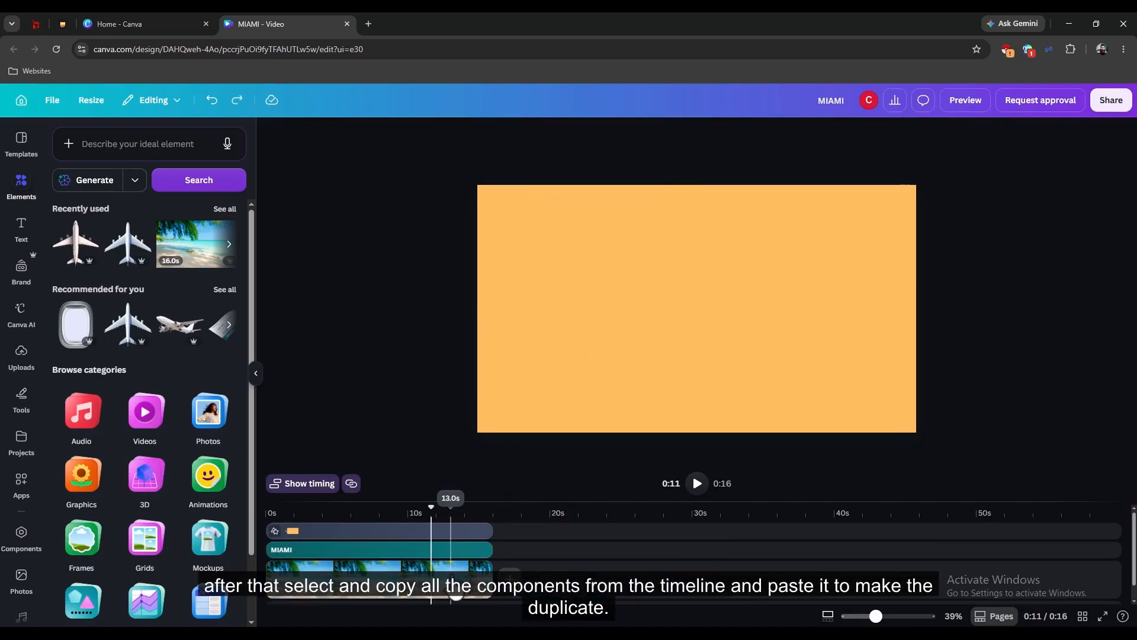
{"action": "left_click", "coordinate": [450, 571]}
{"action": "key", "text": "ctrl+a"}
{"action": "right_click", "coordinate": [439, 527]}
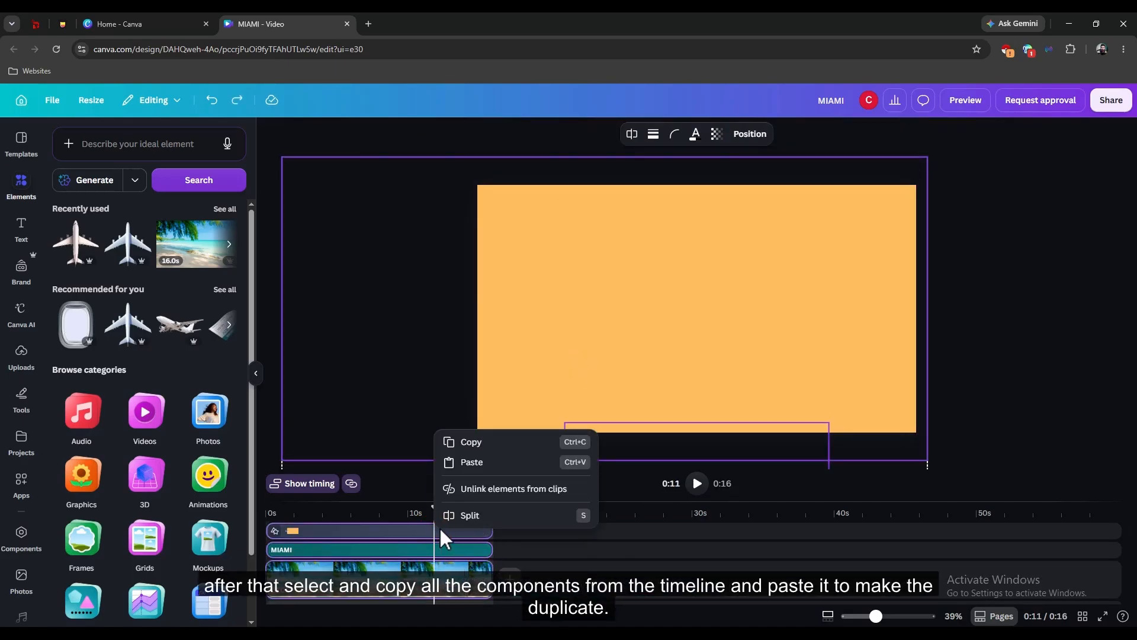
{"action": "left_click", "coordinate": [477, 443]}
{"action": "left_click", "coordinate": [498, 518]}
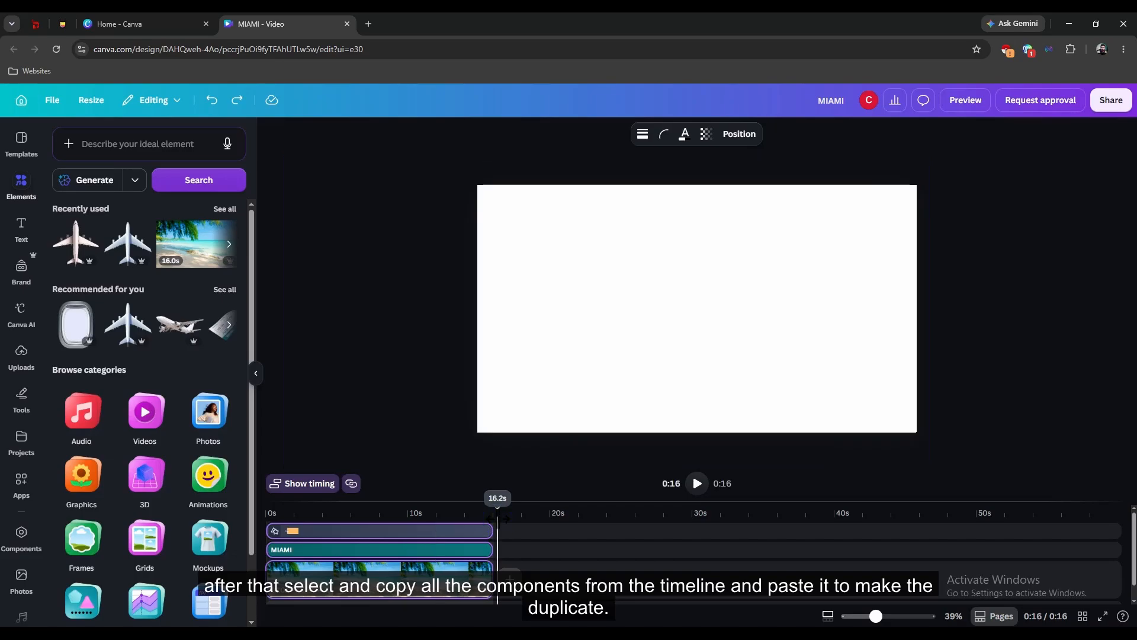
{"action": "key", "text": "ctrl+v"}
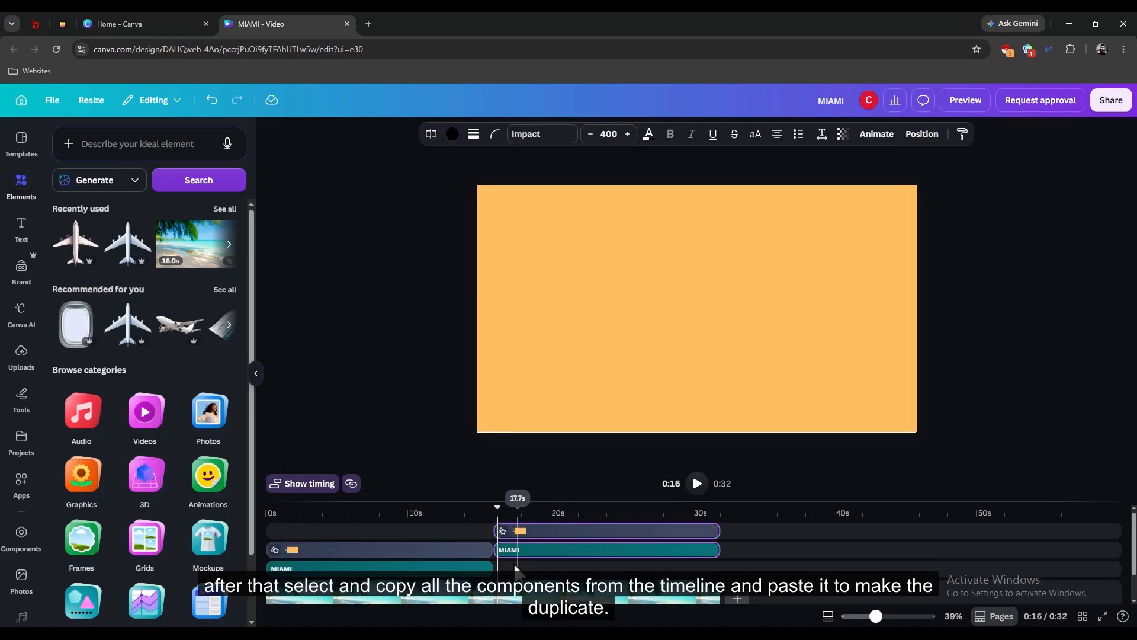
Move the first section's plane group up to the same timeline row as its pasted copy
{"action": "scroll", "coordinate": [512, 580], "scroll_direction": "down", "scroll_amount": 1}
{"action": "scroll", "coordinate": [507, 580], "scroll_direction": "up", "scroll_amount": 1}
{"action": "scroll", "coordinate": [507, 581], "scroll_direction": "down", "scroll_amount": 1}
{"action": "scroll", "coordinate": [507, 581], "scroll_direction": "up", "scroll_amount": 1}
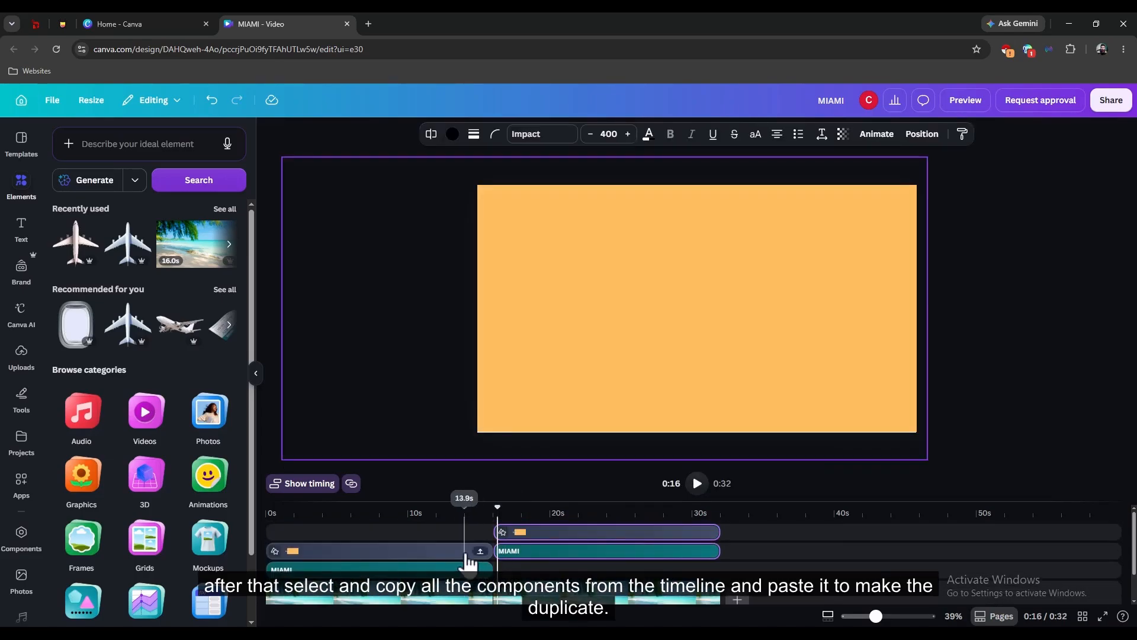
{"action": "left_click_drag", "start_coordinate": [452, 561], "coordinate": [446, 534]}
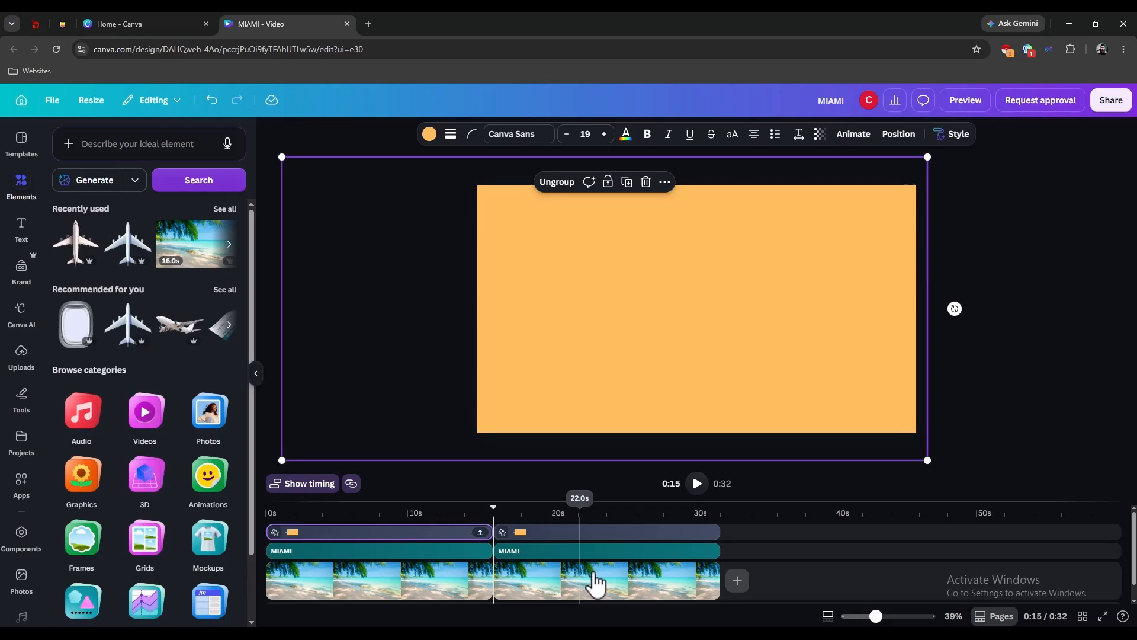
Move the second section's MIAMI text from below the page to its upper part, keeping it horizontally centred
{"action": "left_click", "coordinate": [545, 551]}
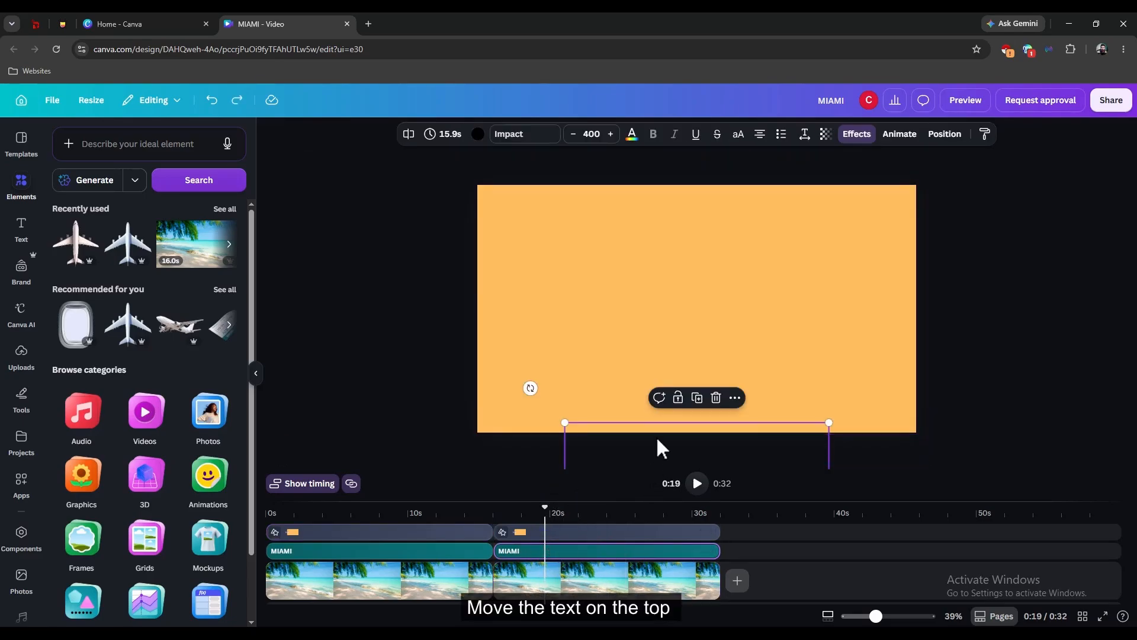
{"action": "left_click_drag", "start_coordinate": [657, 439], "coordinate": [649, 176]}
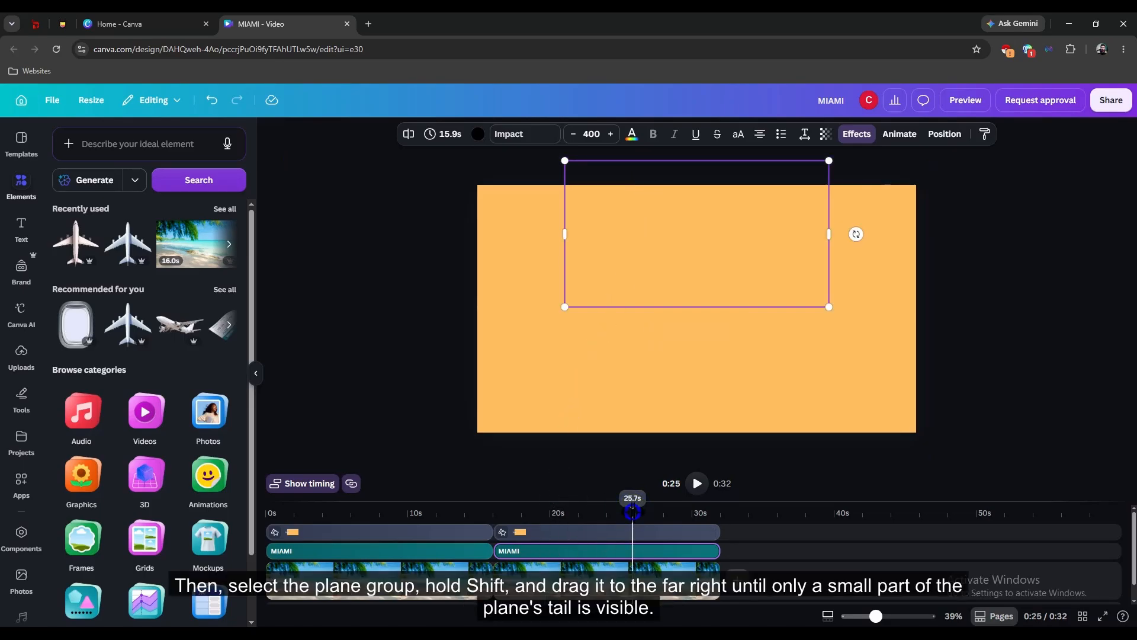
Move the second section's plane group far right until only the tip of the plane's tail remains on the page
{"action": "left_click", "coordinate": [569, 533]}
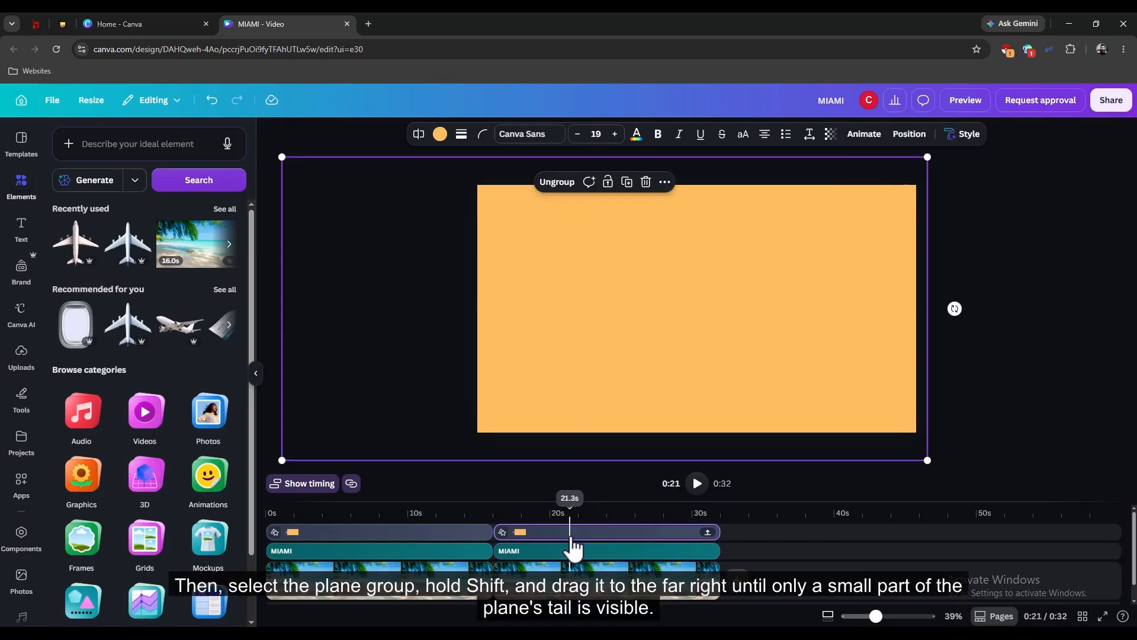
{"action": "left_click_drag", "start_coordinate": [538, 325], "coordinate": [1032, 325]}
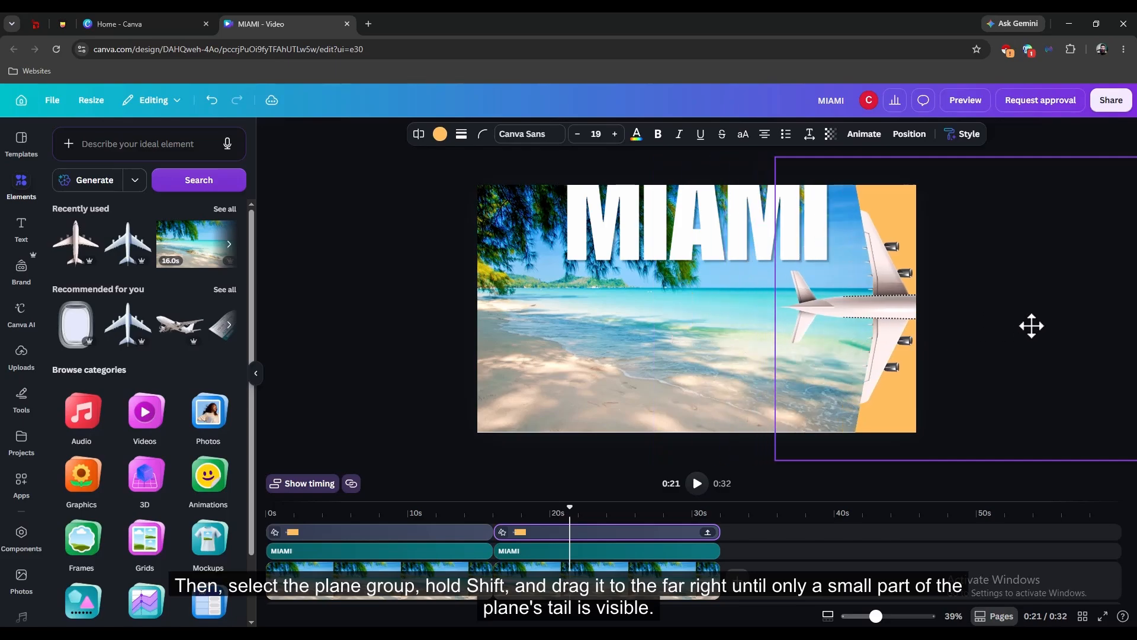
{"action": "left_click_drag", "start_coordinate": [820, 326], "coordinate": [942, 341]}
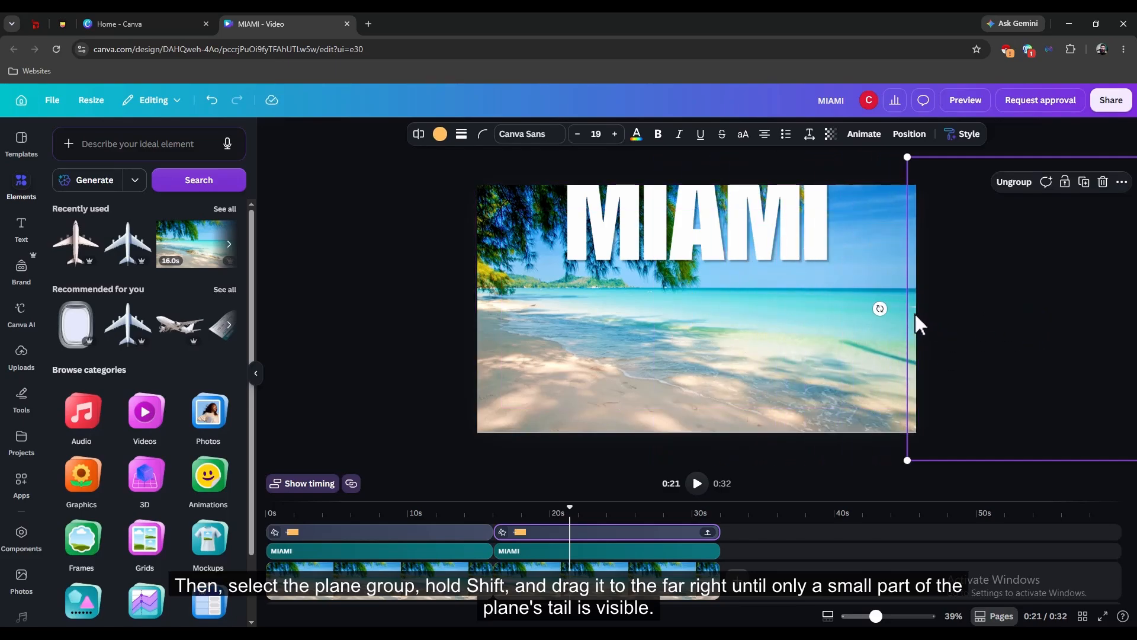
Lower the second section's MIAMI text slightly and fine-tune its height so the letters end near the sea horizon
{"action": "left_click", "coordinate": [613, 554]}
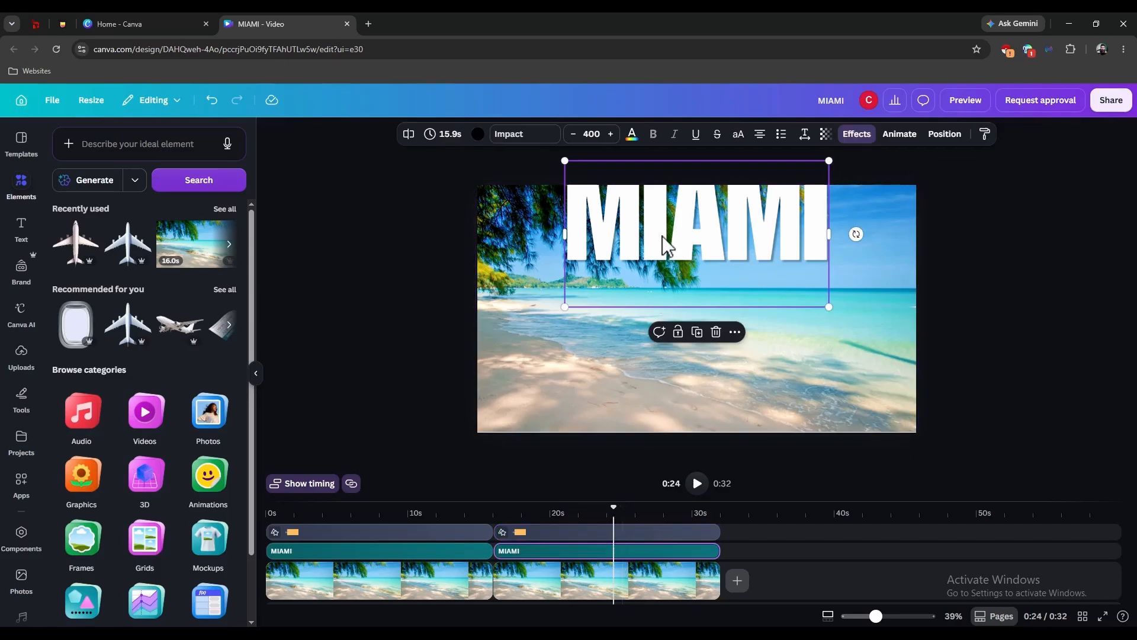
{"action": "left_click_drag", "start_coordinate": [663, 243], "coordinate": [670, 270]}
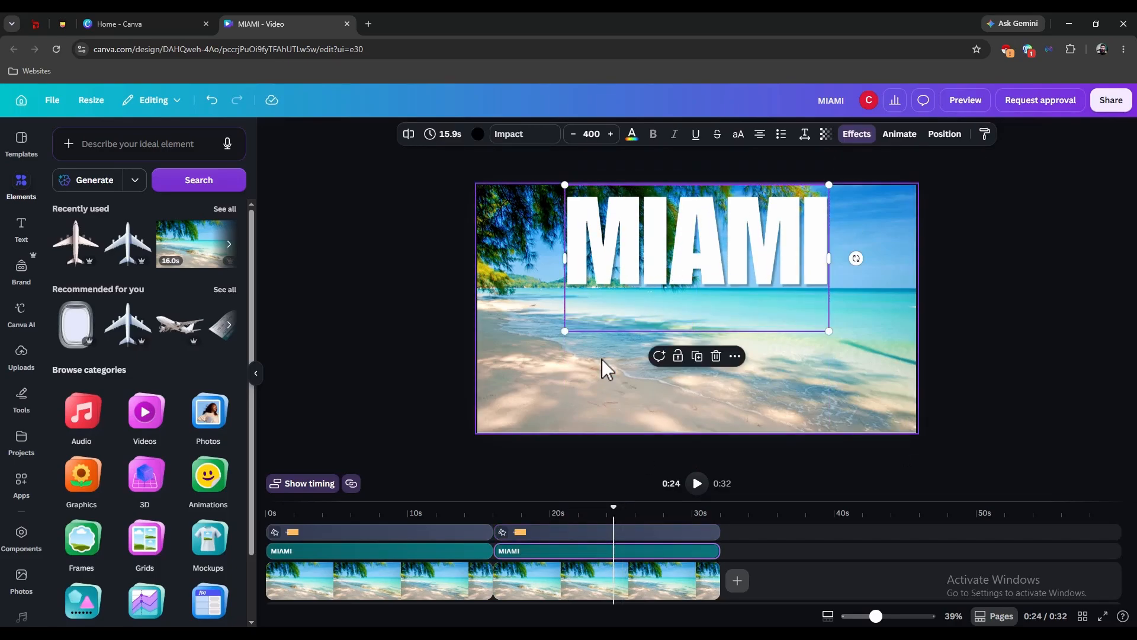
{"action": "key", "text": "Down"}
{"action": "key", "text": "Down"}
{"action": "key", "text": "Down"}
{"action": "key", "text": "Down"}
{"action": "key", "text": "Down"}
{"action": "key", "text": "Down"}
{"action": "key", "text": "Down"}
{"action": "key", "text": "Down"}
{"action": "key", "text": "Down"}
{"action": "key", "text": "Down"}
{"action": "key", "text": "Down"}
{"action": "key", "text": "Down"}
{"action": "key", "text": "Down"}
{"action": "key", "text": "Down"}
{"action": "key", "text": "Down"}
{"action": "key", "text": "Down"}
{"action": "key", "text": "Down"}
{"action": "key", "text": "Down"}
{"action": "key", "text": "Down"}
{"action": "key", "text": "Up"}
{"action": "key", "text": "Up"}
{"action": "key", "text": "Up"}
{"action": "key", "text": "Up"}
{"action": "key", "text": "Up"}
{"action": "key", "text": "Up"}
{"action": "key", "text": "Up"}
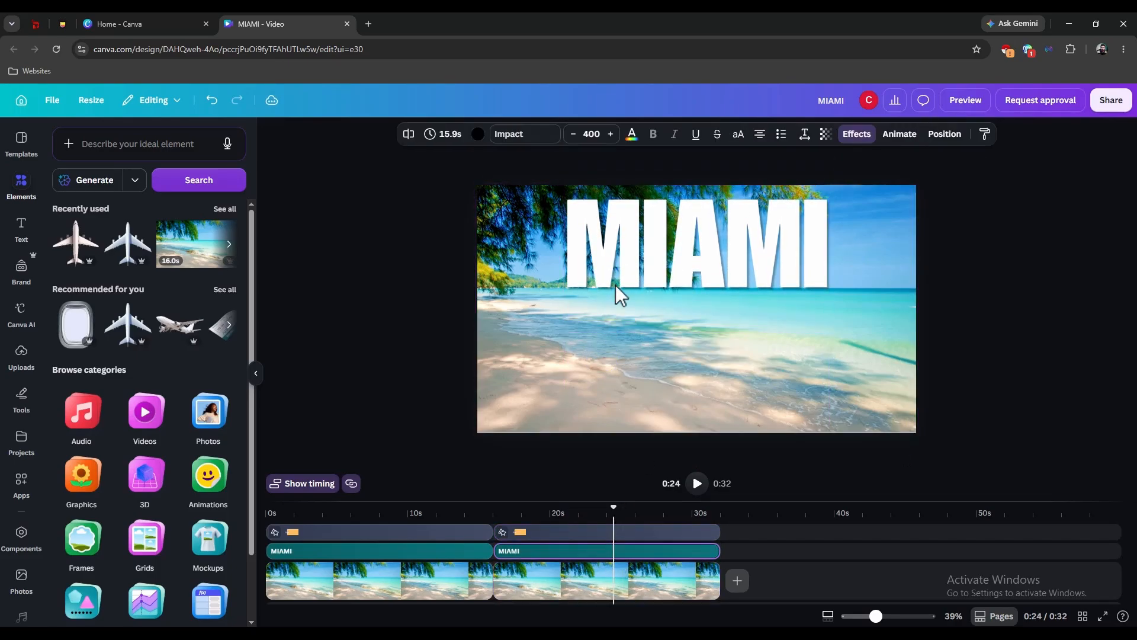
{"action": "key", "text": "Down"}
{"action": "key", "text": "Down"}
{"action": "left_click", "coordinate": [357, 336]}
Apply a Match & Move transition with a duration of 5 seconds between the two beach clips
{"action": "scroll", "coordinate": [496, 565], "scroll_direction": "down", "scroll_amount": 1}
{"action": "scroll", "coordinate": [496, 564], "scroll_direction": "down", "scroll_amount": 1}
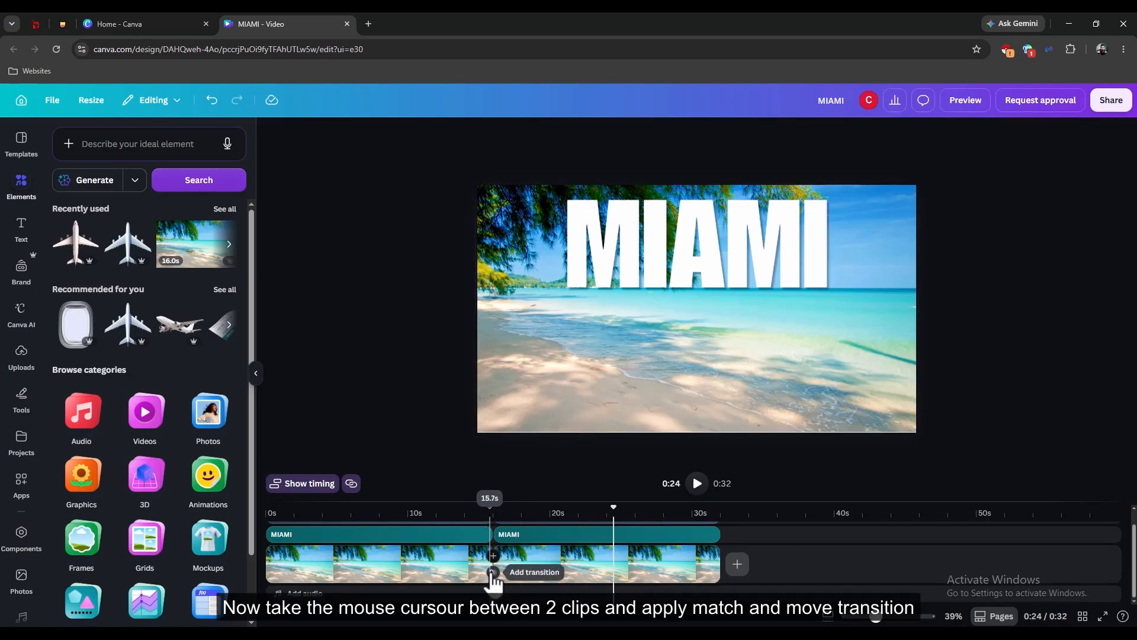
{"action": "left_click", "coordinate": [492, 572]}
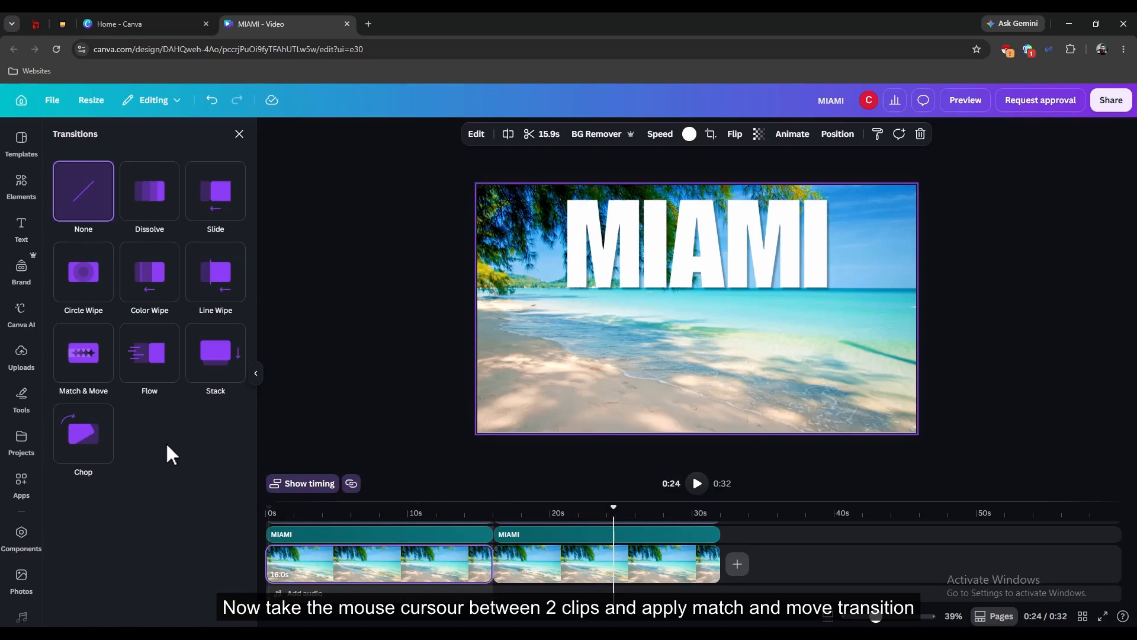
{"action": "left_click", "coordinate": [101, 382]}
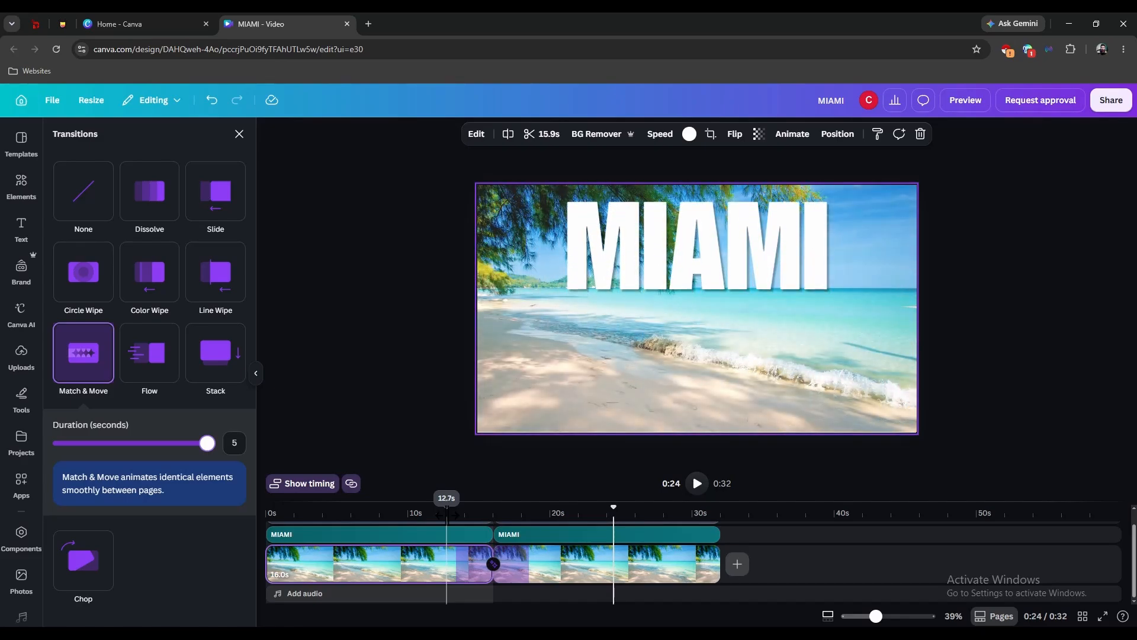
Play the Match & Move transition from just before the plane enters to check how the plane crosses and the MIAMI text rises
{"action": "left_click", "coordinate": [446, 514]}
{"action": "left_click", "coordinate": [697, 483]}
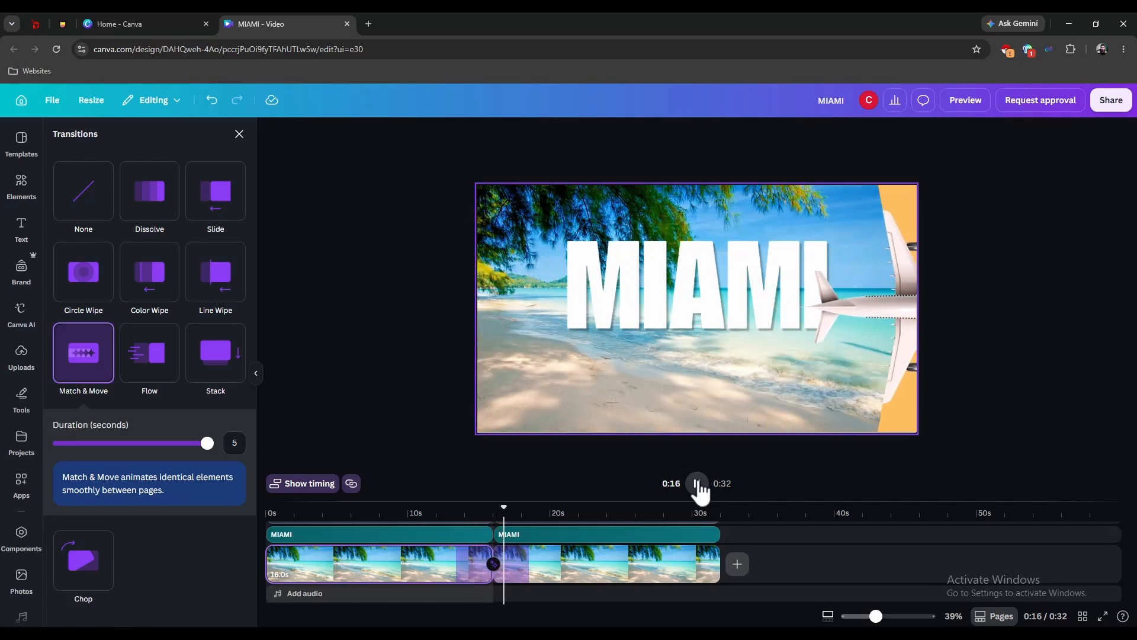
{"action": "left_click", "coordinate": [697, 483]}
{"action": "left_click_drag", "start_coordinate": [875, 615], "coordinate": [881, 616]}
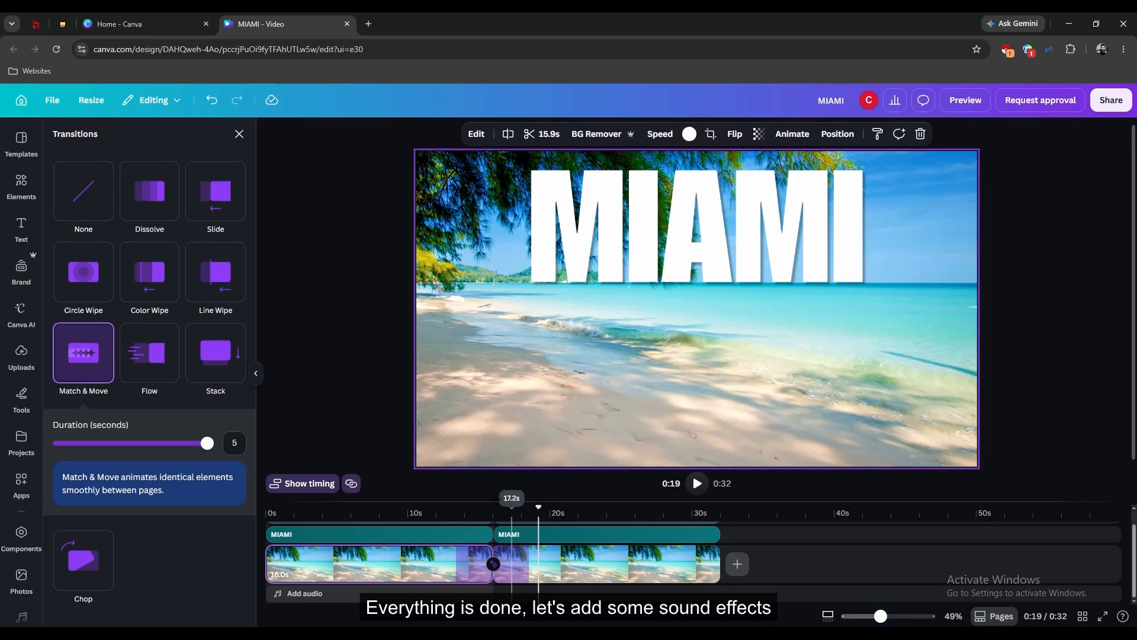
Find a "plane sound" audio, place Big Plane Sound Effect near the end of the first section, and trim its end to just past the section boundary
{"action": "left_click", "coordinate": [450, 513]}
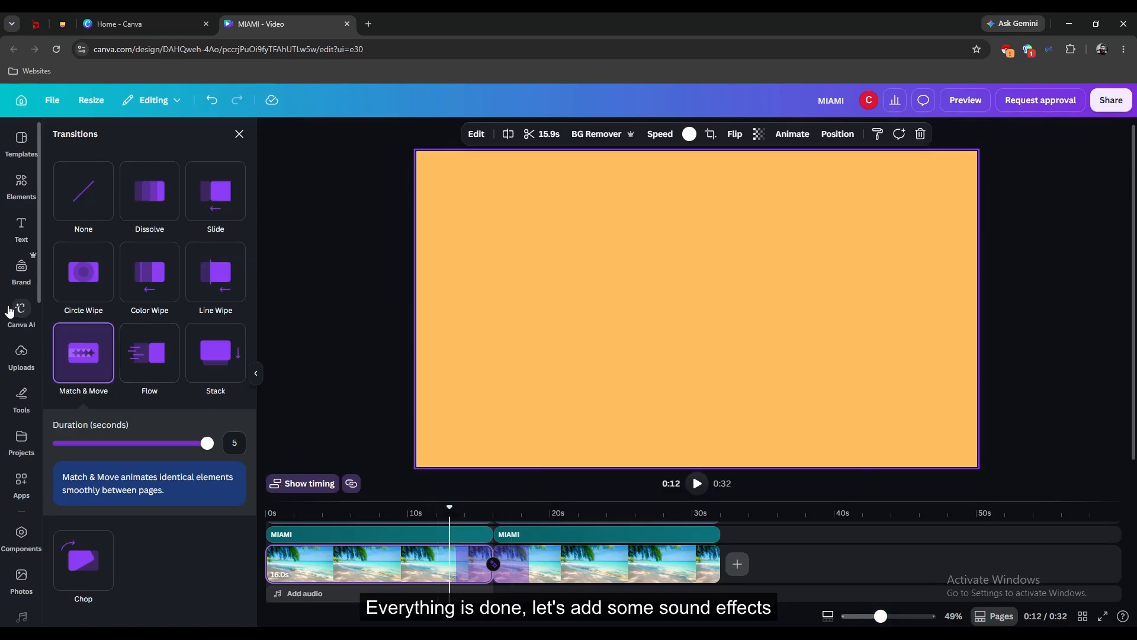
{"action": "left_click", "coordinate": [21, 183]}
{"action": "left_click", "coordinate": [130, 144]}
{"action": "left_click", "coordinate": [96, 323]}
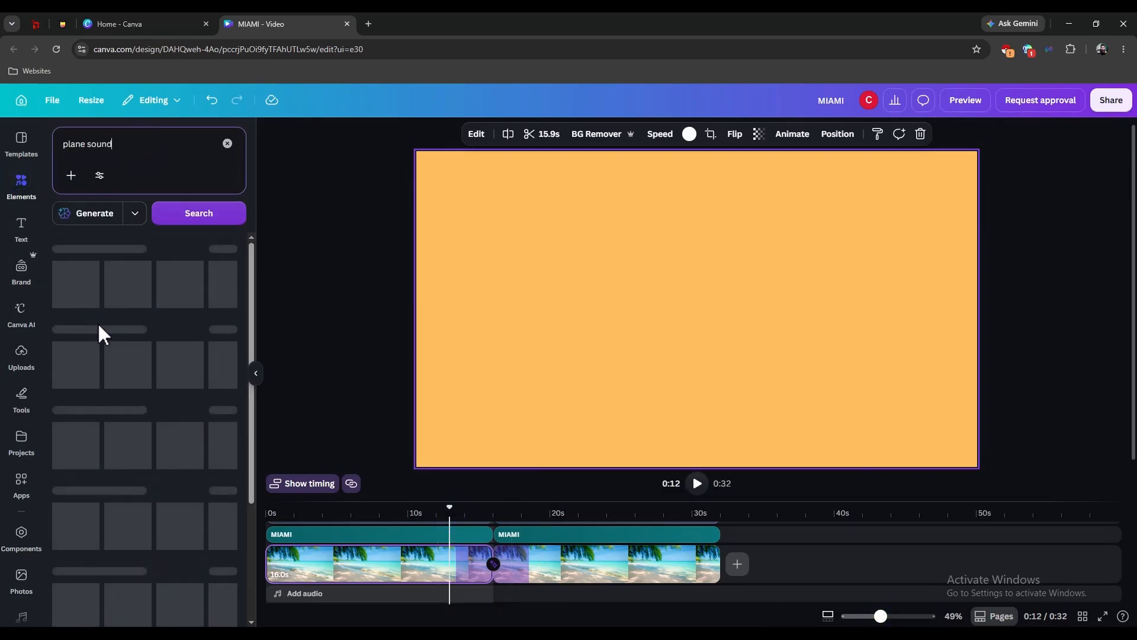
{"action": "left_click_drag", "start_coordinate": [73, 299], "coordinate": [454, 542]}
{"action": "left_click", "coordinate": [489, 580]}
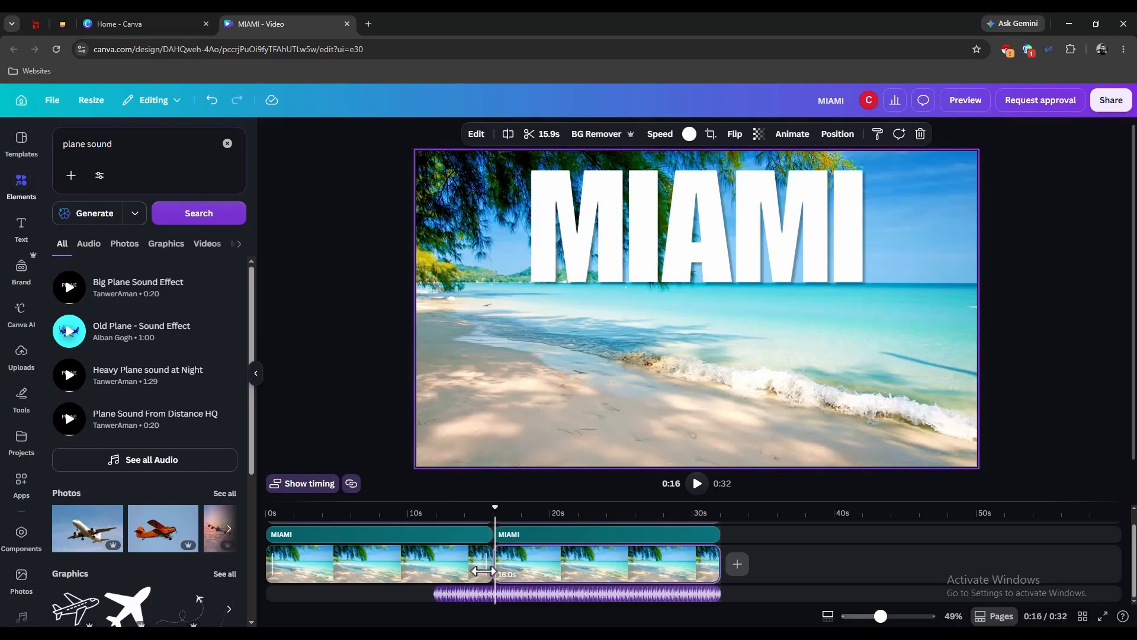
{"action": "left_click_drag", "start_coordinate": [720, 594], "coordinate": [502, 594]}
Search audio for "beach water sound" and place Waterwaves On The Beach with Wind directly after the plane sound, under the second section
{"action": "left_click_drag", "start_coordinate": [132, 145], "coordinate": [22, 155]}
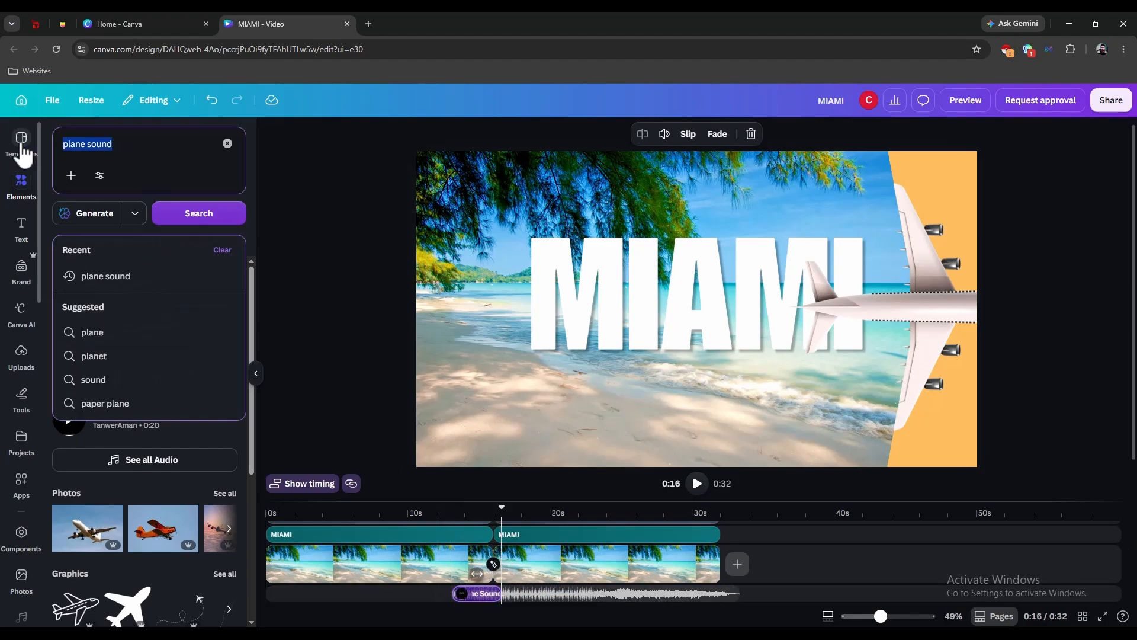
{"action": "key", "text": "BackSpace"}
{"action": "left_click", "coordinate": [134, 325]}
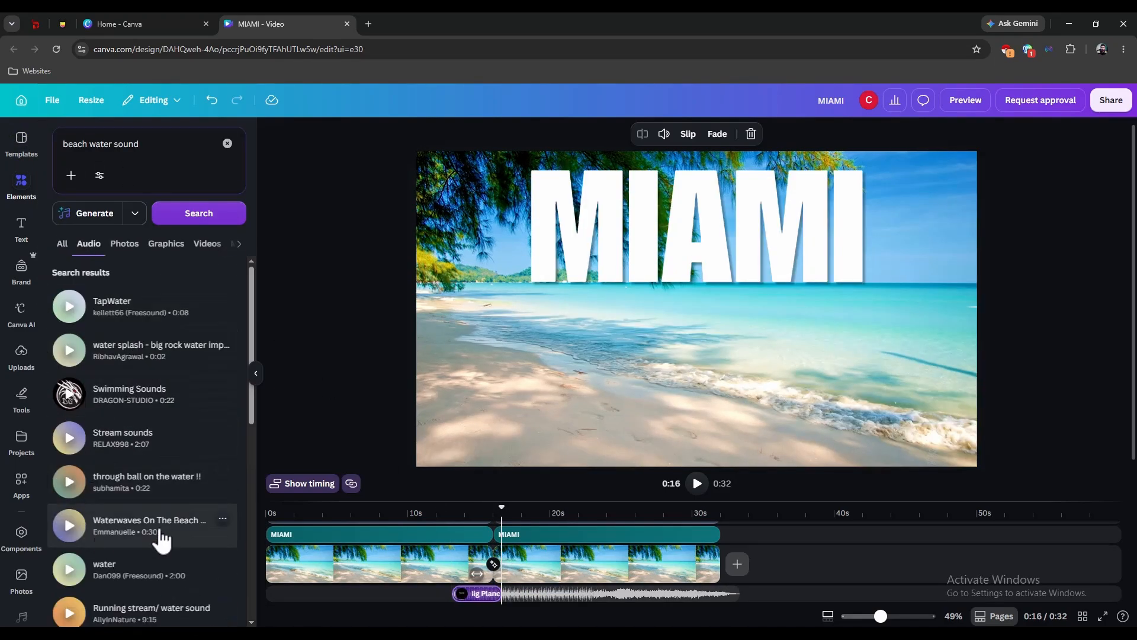
{"action": "left_click", "coordinate": [160, 532]}
{"action": "left_click_drag", "start_coordinate": [382, 596], "coordinate": [552, 597]}
Give the plane sound effect a fade-out of about 0.3 s
{"action": "left_click_drag", "start_coordinate": [502, 507], "coordinate": [487, 507]}
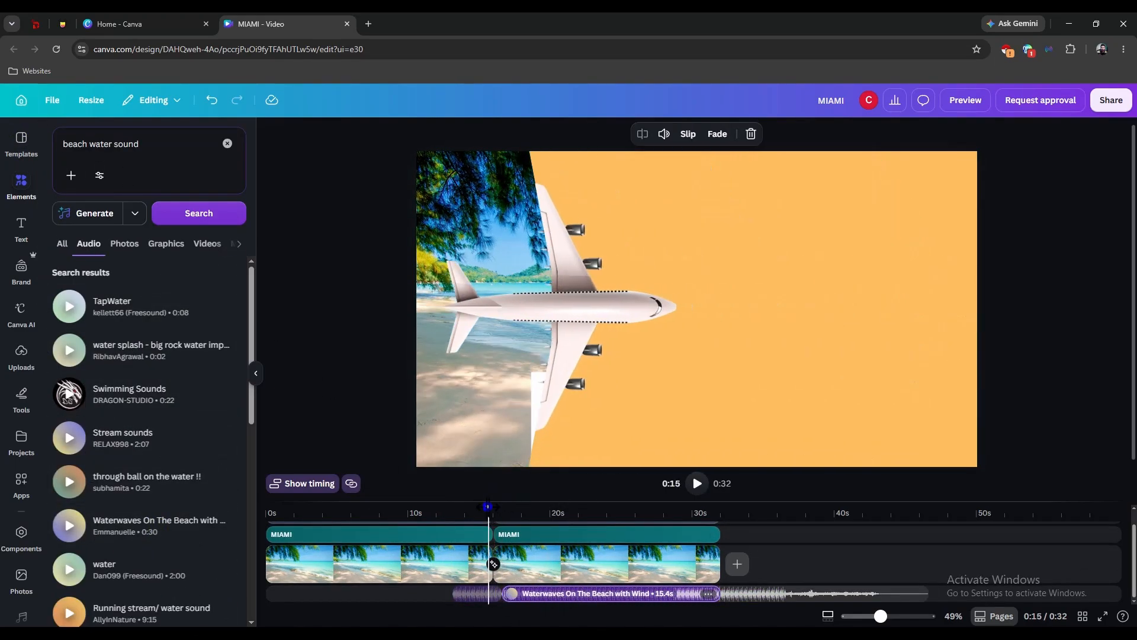
{"action": "left_click", "coordinate": [482, 594]}
{"action": "left_click", "coordinate": [717, 134]}
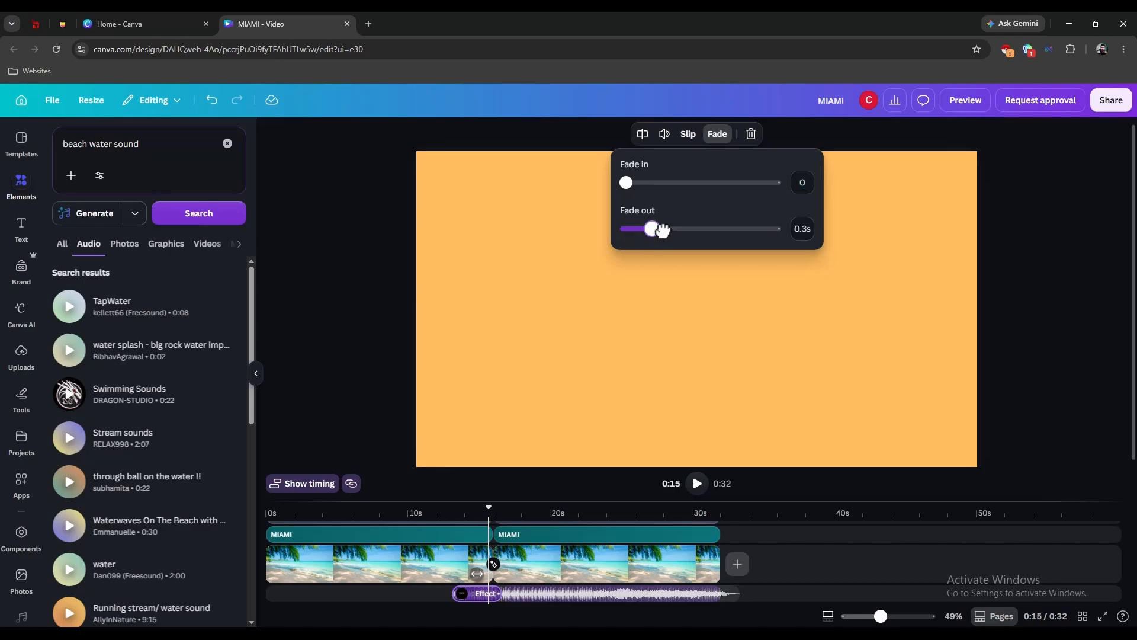
Set the fade-in of the Waterwaves On The Beach with Wind audio to about 1.7 s
{"action": "left_click", "coordinate": [526, 594]}
{"action": "left_click", "coordinate": [717, 134]}
{"action": "left_click_drag", "start_coordinate": [625, 183], "coordinate": [702, 180]}
{"action": "left_click", "coordinate": [473, 597]}
{"action": "left_click", "coordinate": [582, 593]}
{"action": "left_click", "coordinate": [717, 134]}
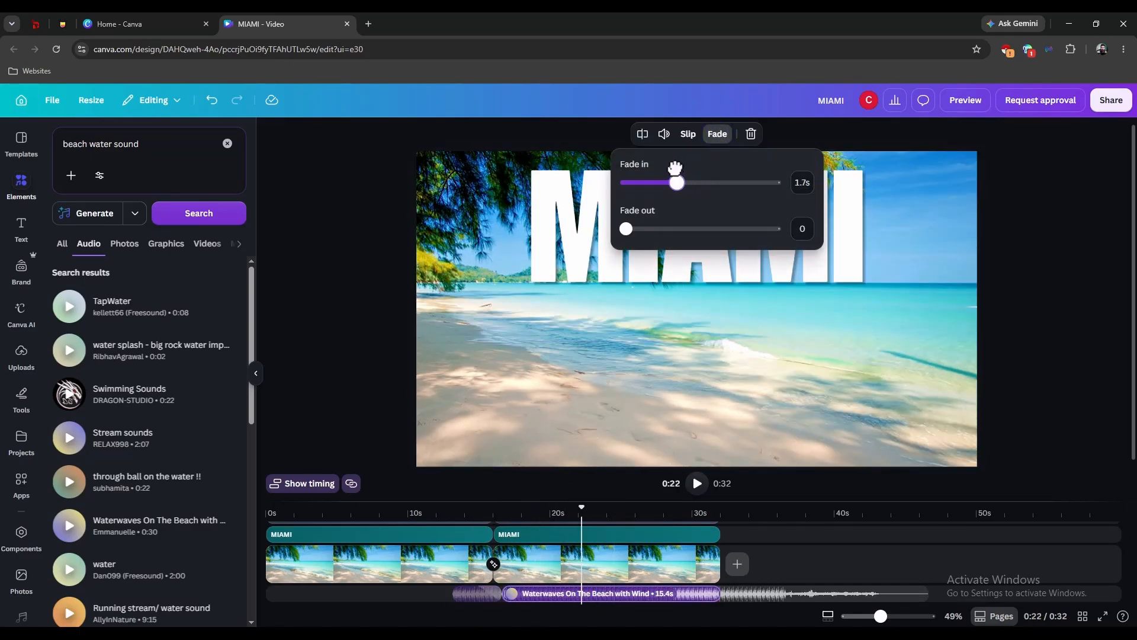
Move the beach waves audio onto its own track and start it earlier so it overlaps the end of the plane sound
{"action": "left_click", "coordinate": [477, 600]}
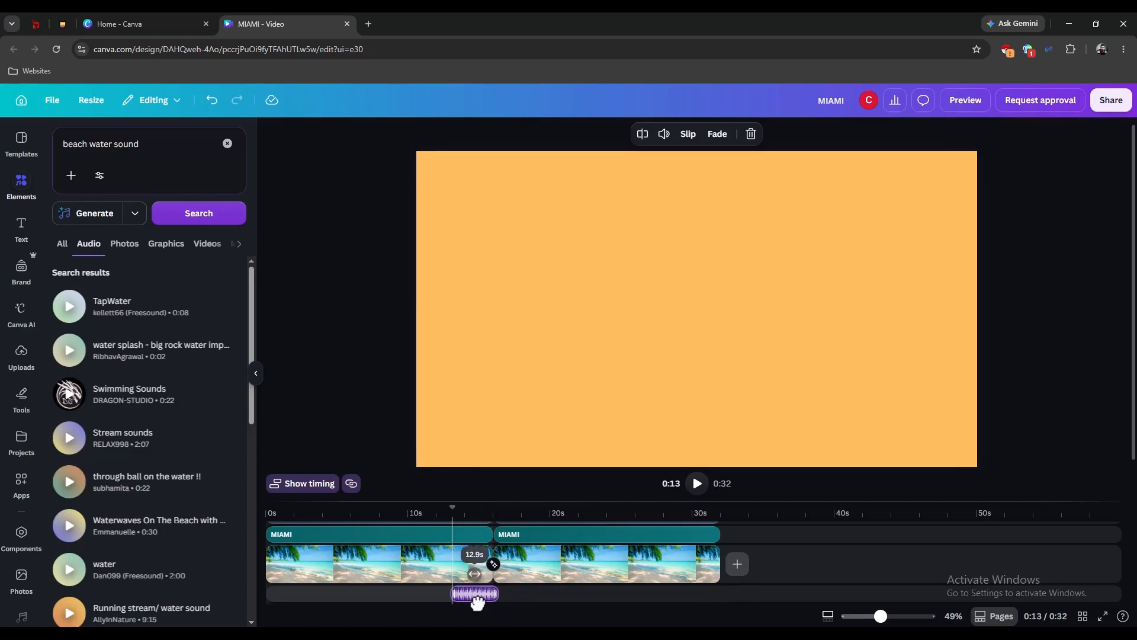
{"action": "left_click_drag", "start_coordinate": [543, 593], "coordinate": [517, 574]}
{"action": "left_click", "coordinate": [458, 571]}
{"action": "left_click", "coordinate": [439, 570]}
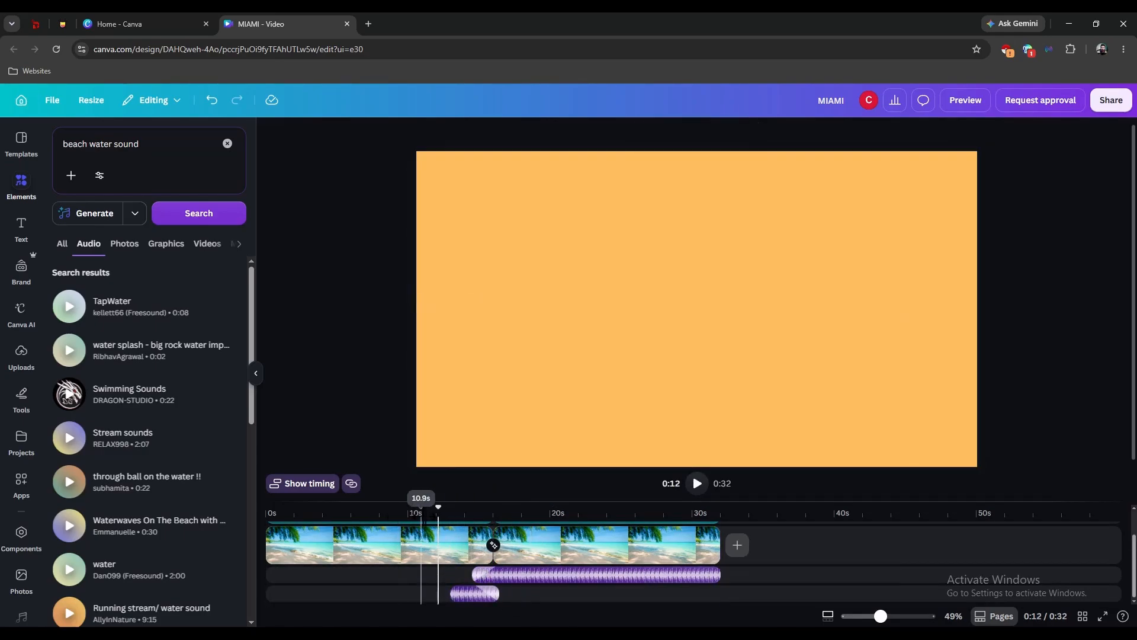